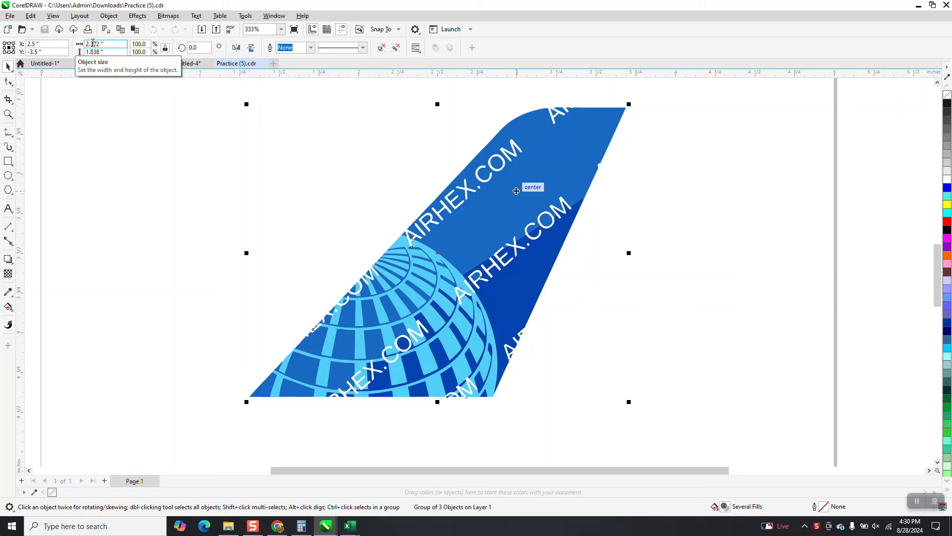
Step: Try duplicating the tail graphic to its left with a 3-inch nudge distance, and delete the copy
key("Escape")
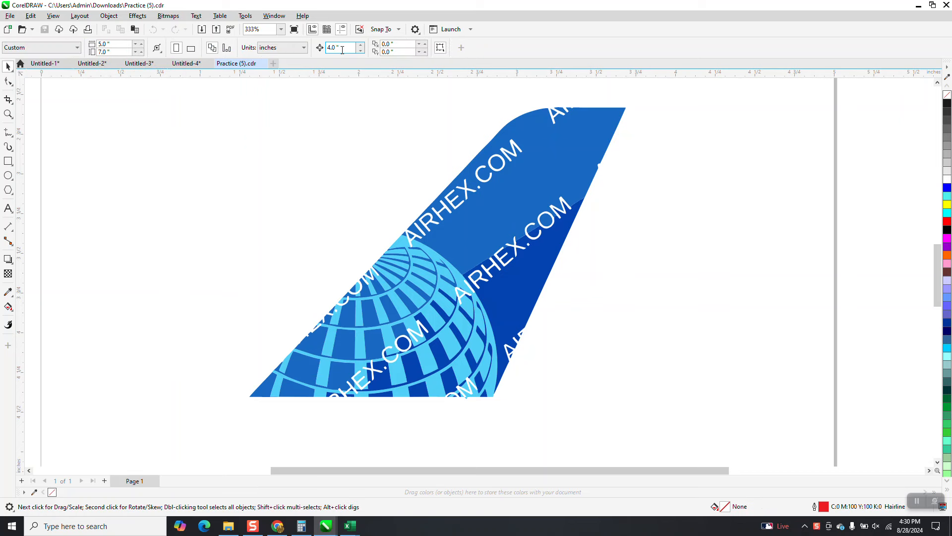
type("3")
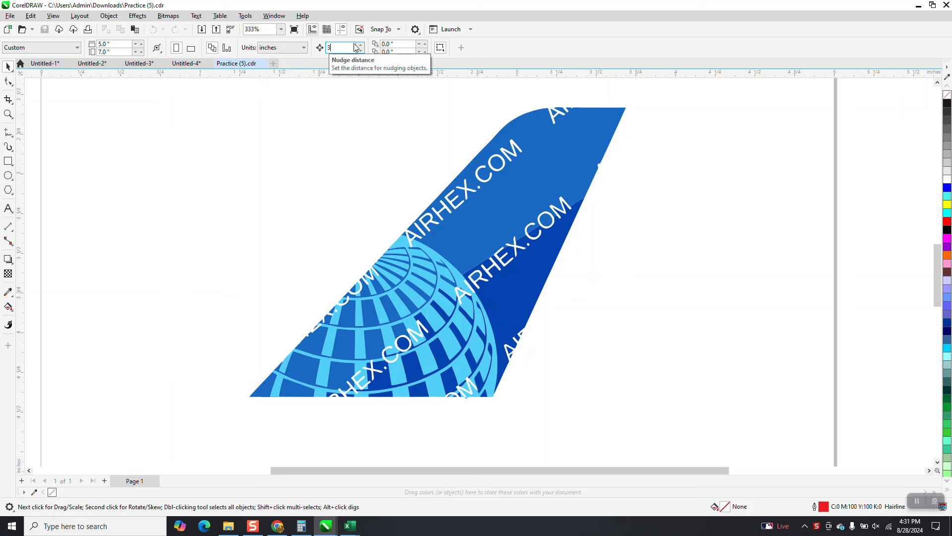
left_click(534, 169)
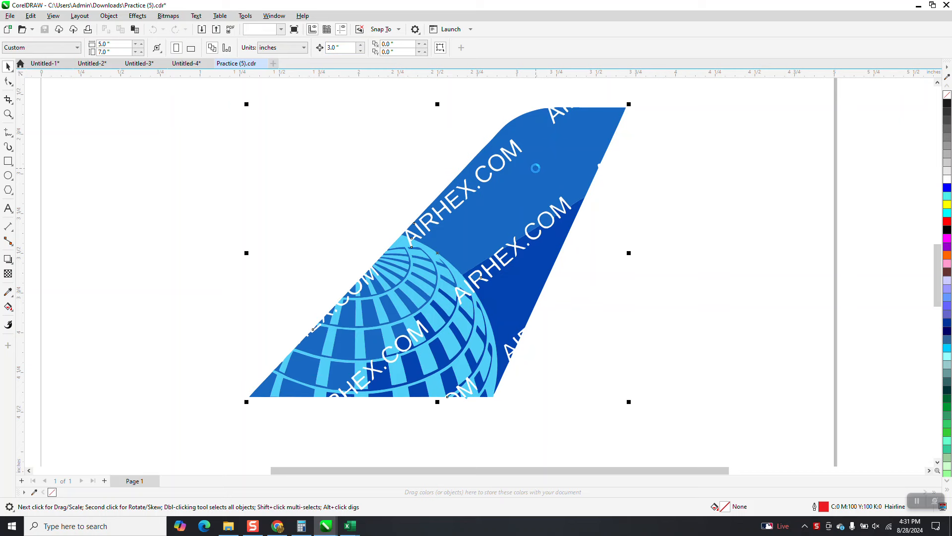
key("KP_Add")
key("Left")
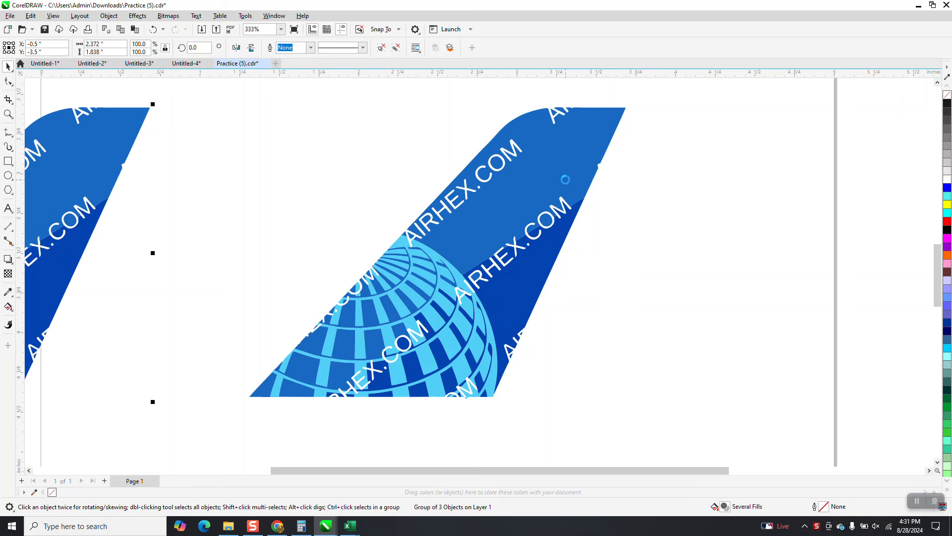
key("Delete")
Step: Duplicate the tail graphic 2 inches to the left, and give the original no fill and a black hairline outline
double_click(349, 48)
type("2")
left_click(544, 122)
key("plus")
key("Left")
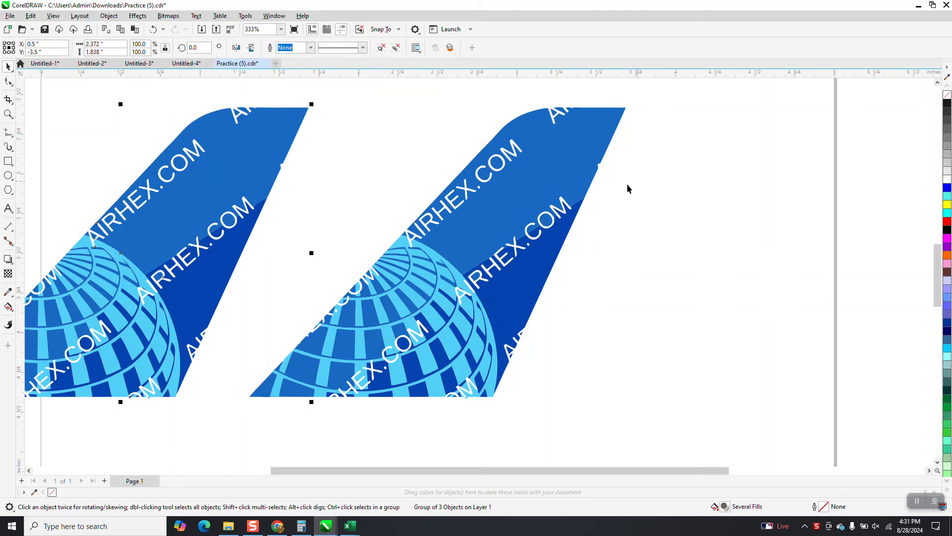
left_click(567, 182)
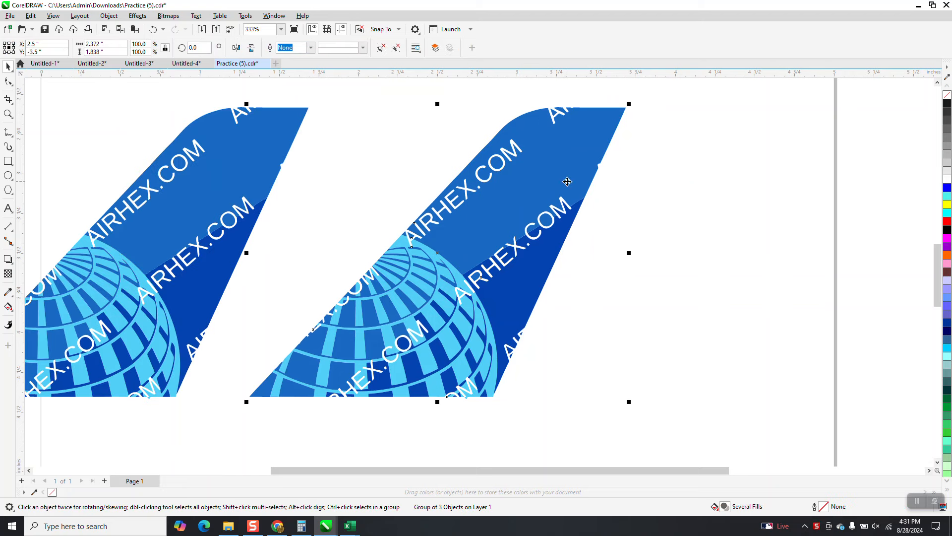
left_click(948, 95)
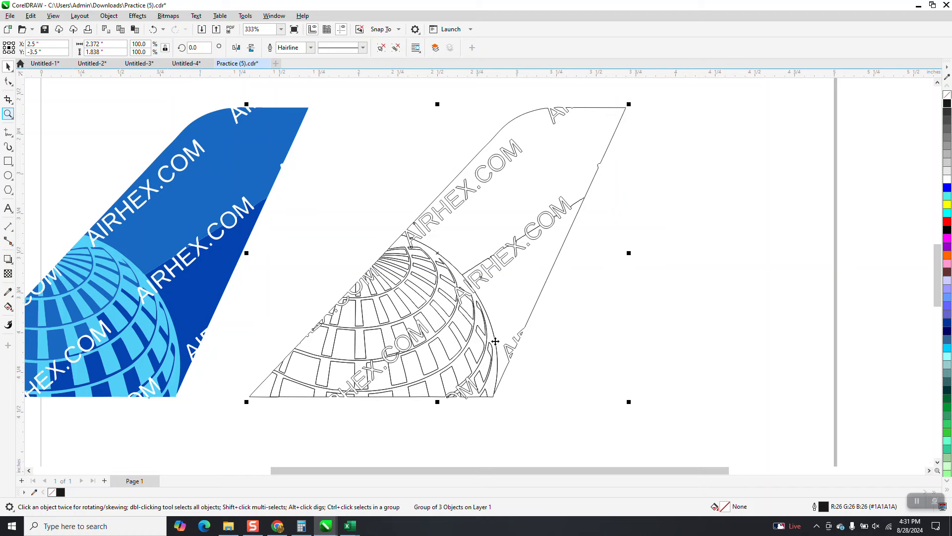
Step: Draw a three-point curve across the gap that the lettering leaves in the outlined tail's top edge
left_click(9, 113)
left_click_drag(443, 92, 692, 266)
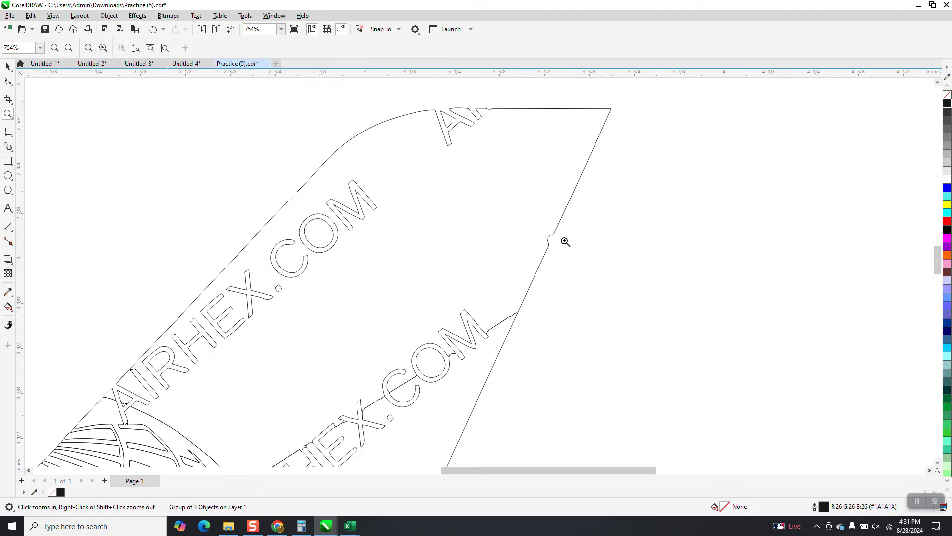
left_click_drag(358, 97, 597, 187)
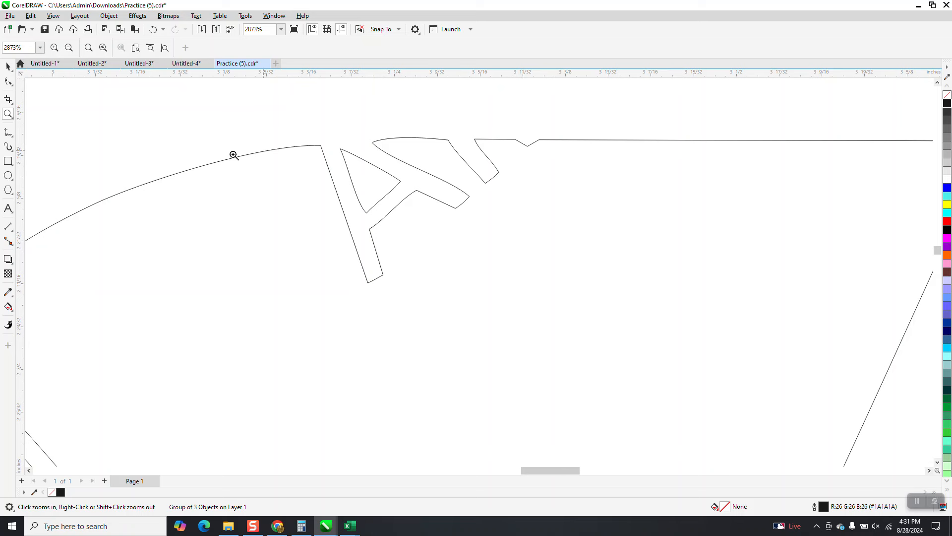
left_click(10, 138)
left_click(49, 198)
left_click_drag(527, 139, 321, 145)
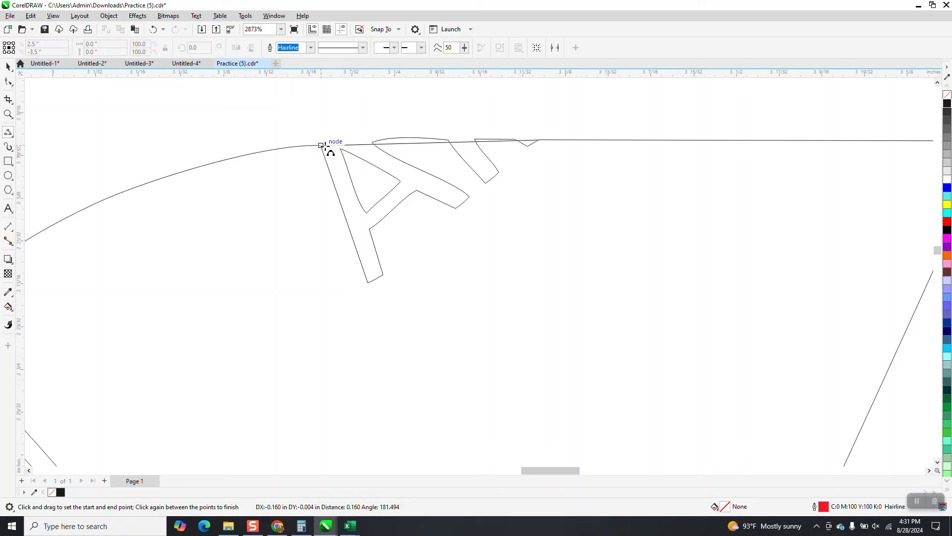
left_click(350, 141)
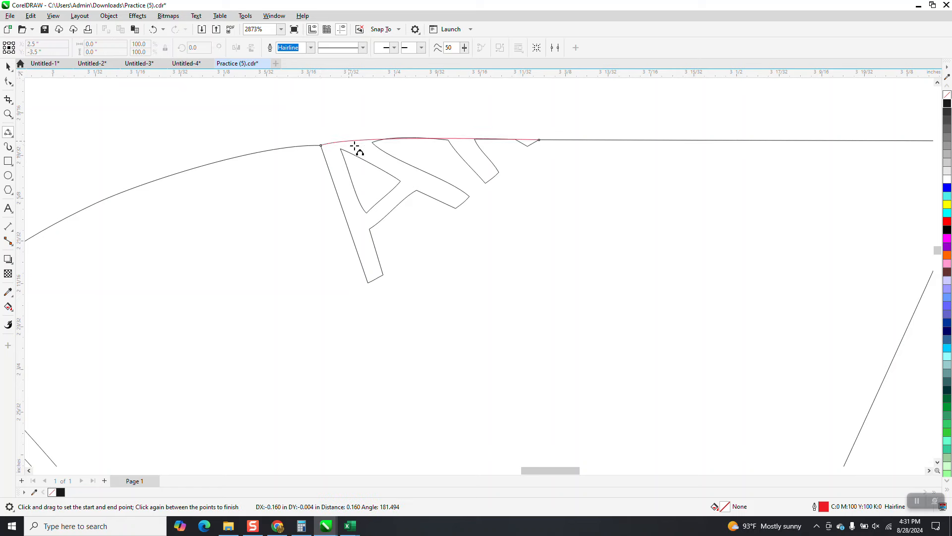
Step: Delete the clipped letter segments around the new top-edge curve, including the thin sliver above it
left_click(13, 106)
left_click(55, 122)
left_click_drag(411, 192, 483, 208)
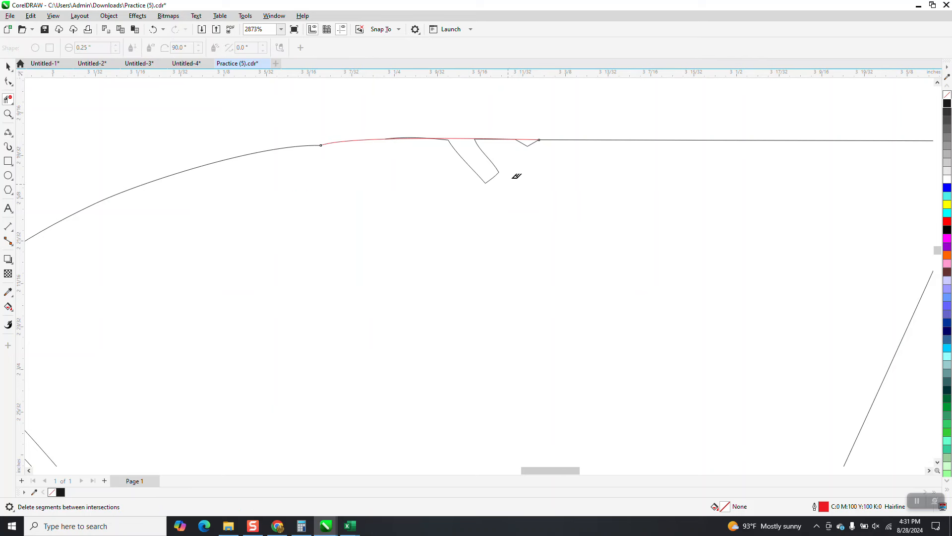
left_click(525, 149)
left_click(485, 181)
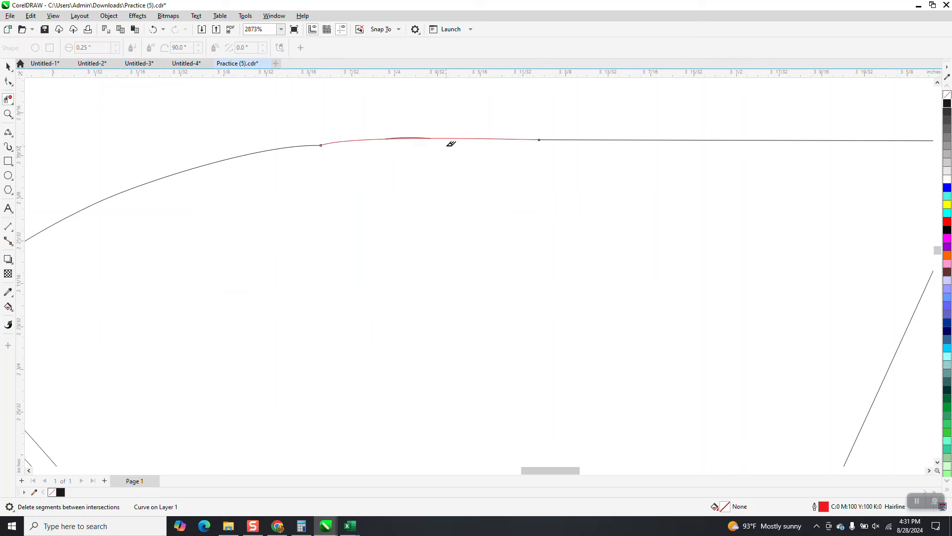
left_click(7, 114)
left_click_drag(374, 119, 496, 191)
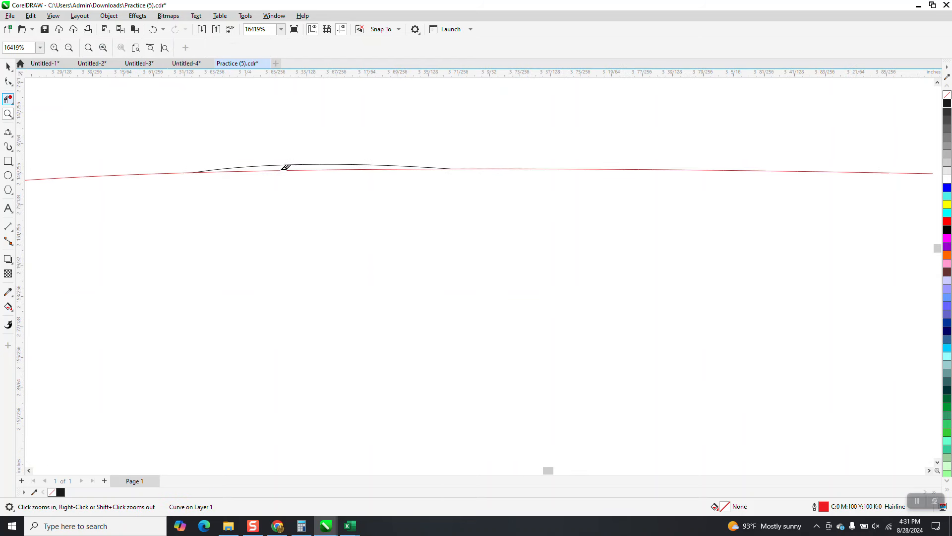
left_click(418, 172)
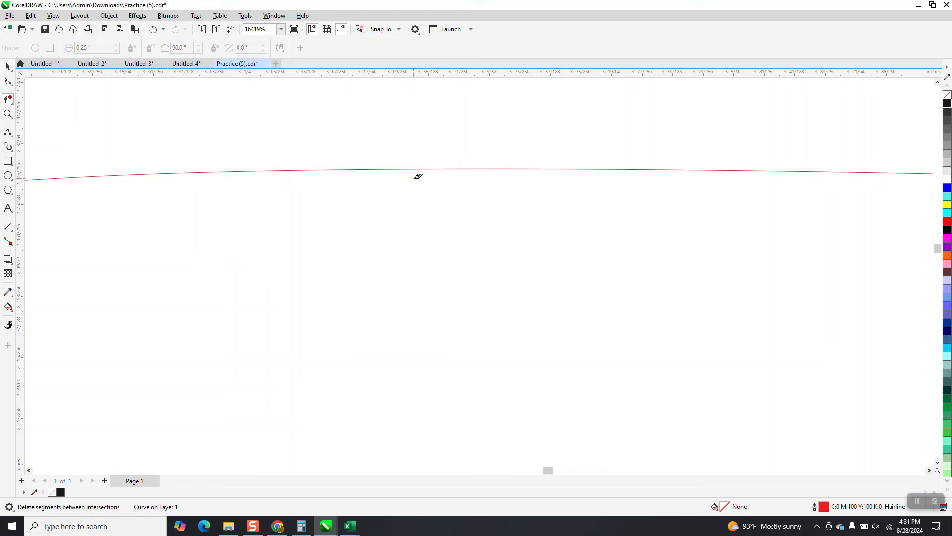
Step: Select the outlined tail together with the new curve and ungroup all of its objects
scroll(431, 171, "down", 6)
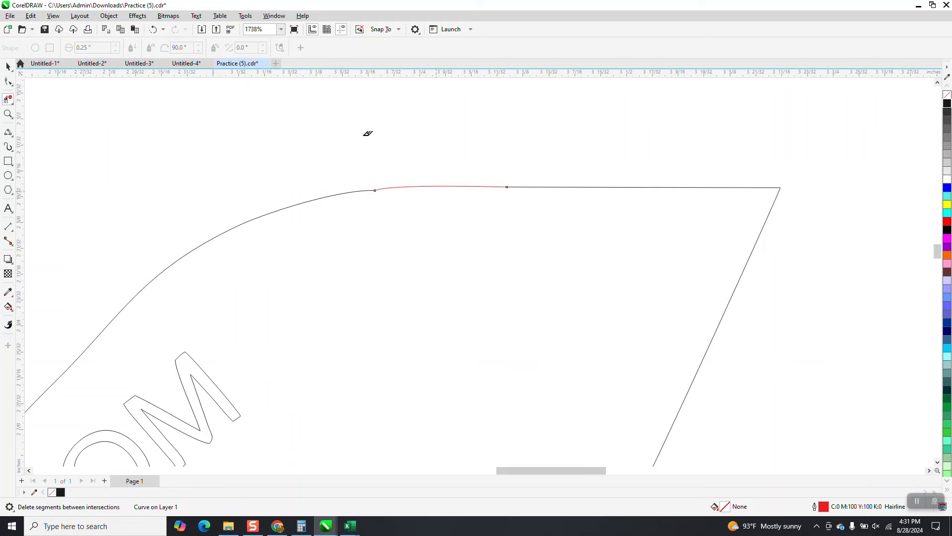
scroll(418, 160, "down", 6)
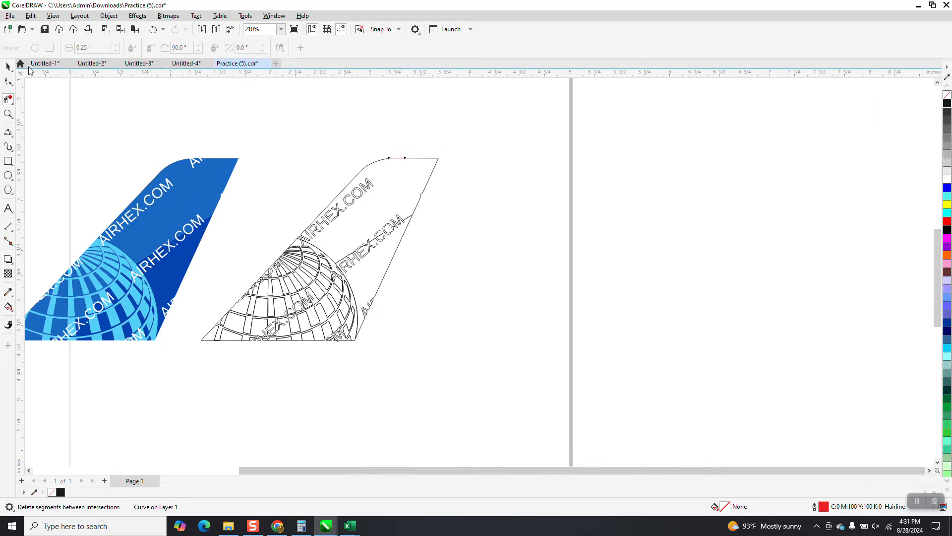
left_click(10, 66)
key("space")
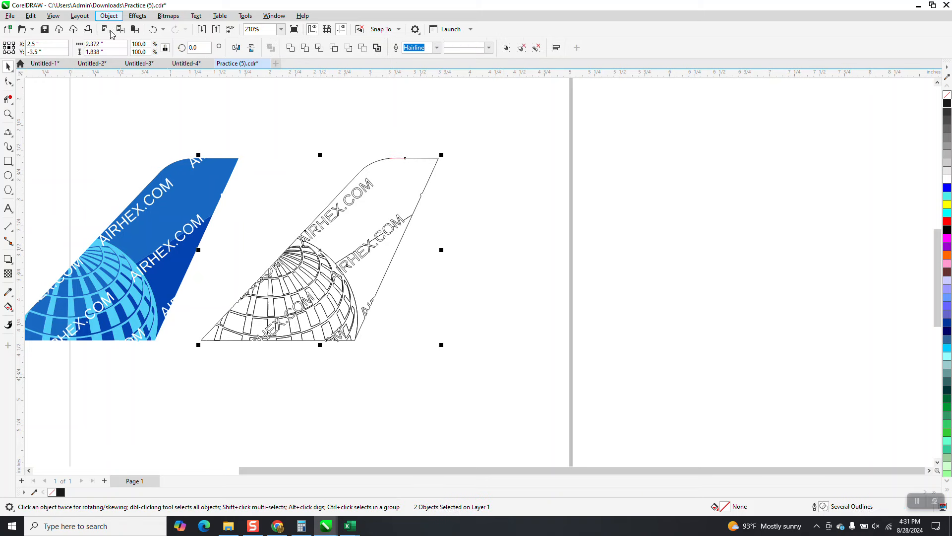
left_click(109, 16)
mouse_move(132, 187)
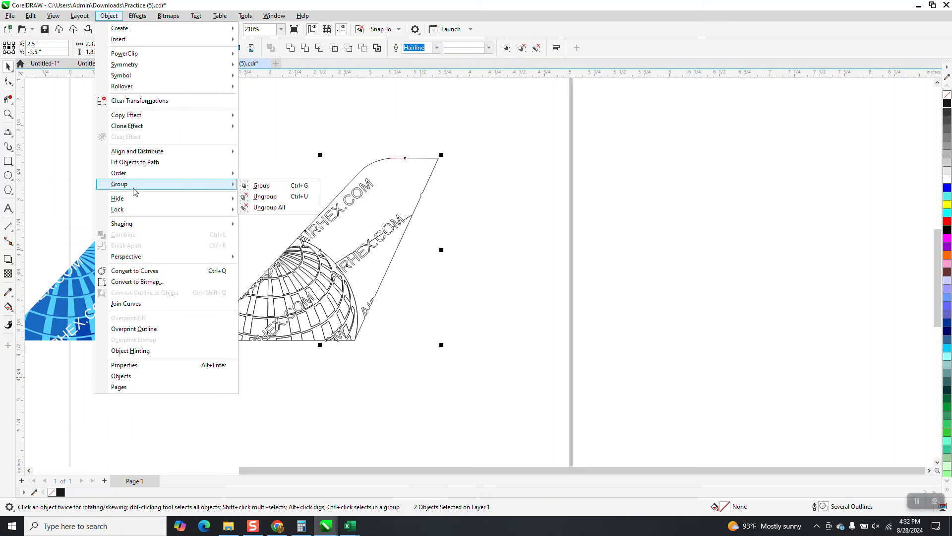
left_click(274, 207)
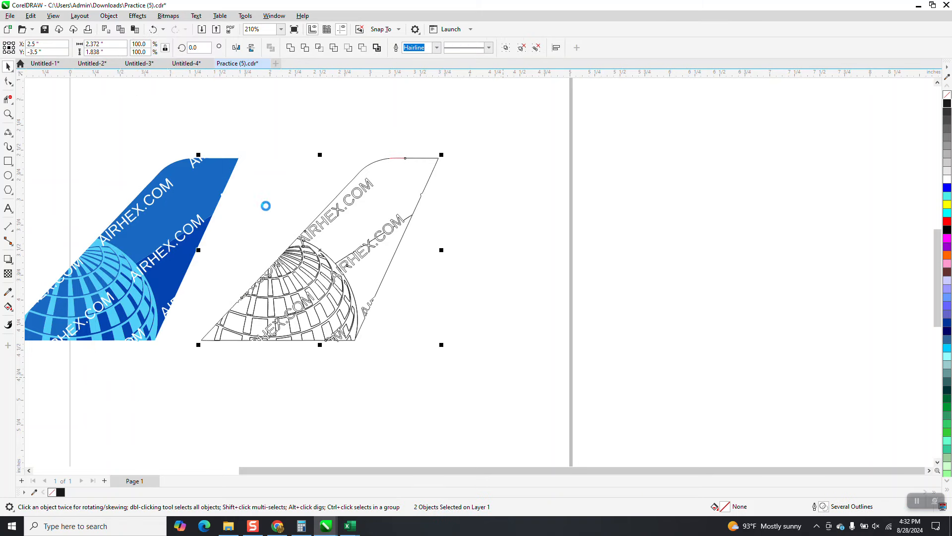
Step: Delete the upper AIRHEX.COM lettering segments from the outlined tail, leaving only its first letter A
left_click(9, 114)
left_click_drag(300, 171, 397, 252)
left_click(8, 99)
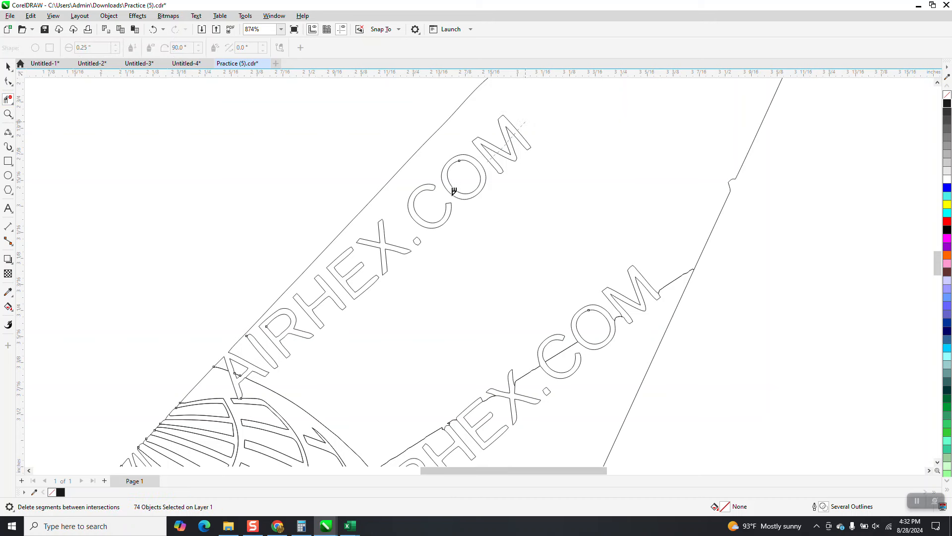
left_click(298, 335)
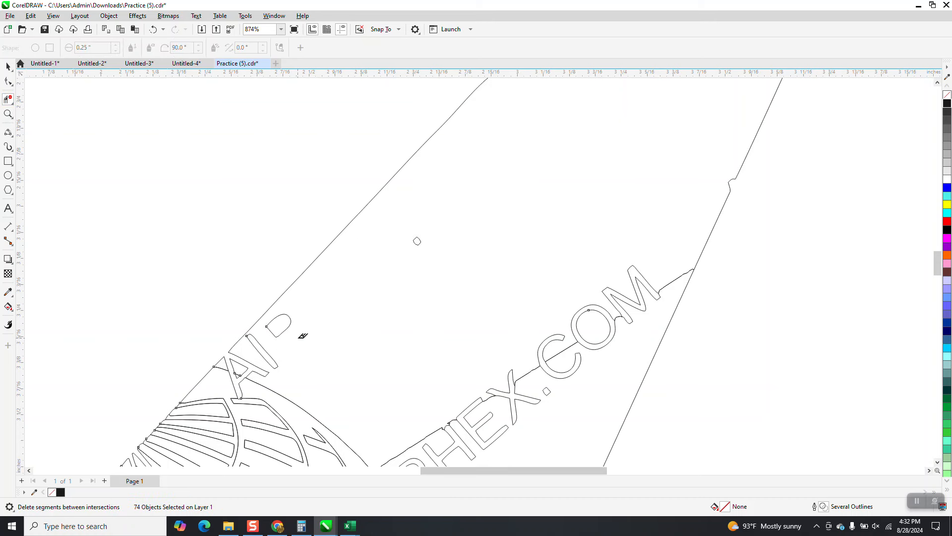
left_click_drag(417, 255, 418, 258)
left_click(293, 337)
left_click(273, 356)
Step: Draw a straight line closing the gap in the tail's slanted left edge beside the remaining letter A
left_click(8, 115)
left_click_drag(174, 335, 337, 404)
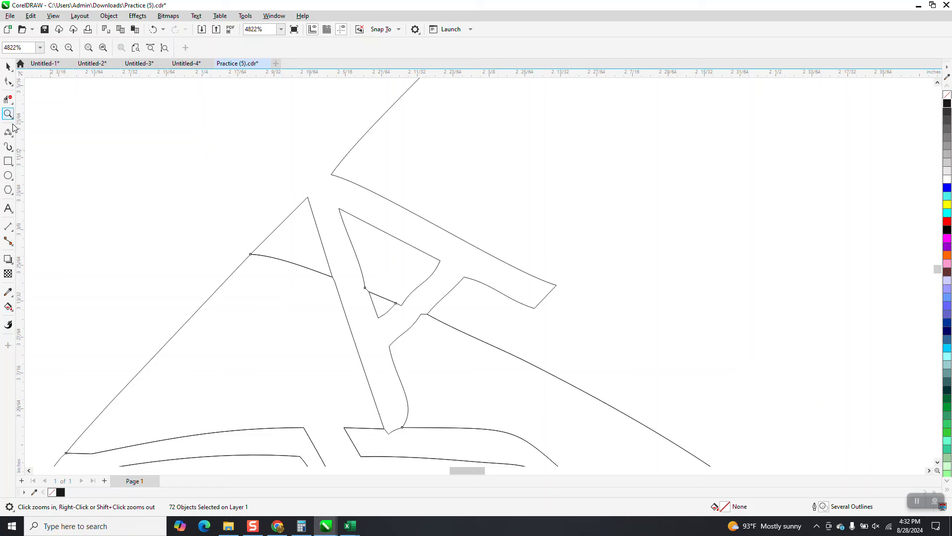
left_click(11, 145)
left_click(43, 141)
left_click_drag(332, 174, 308, 197)
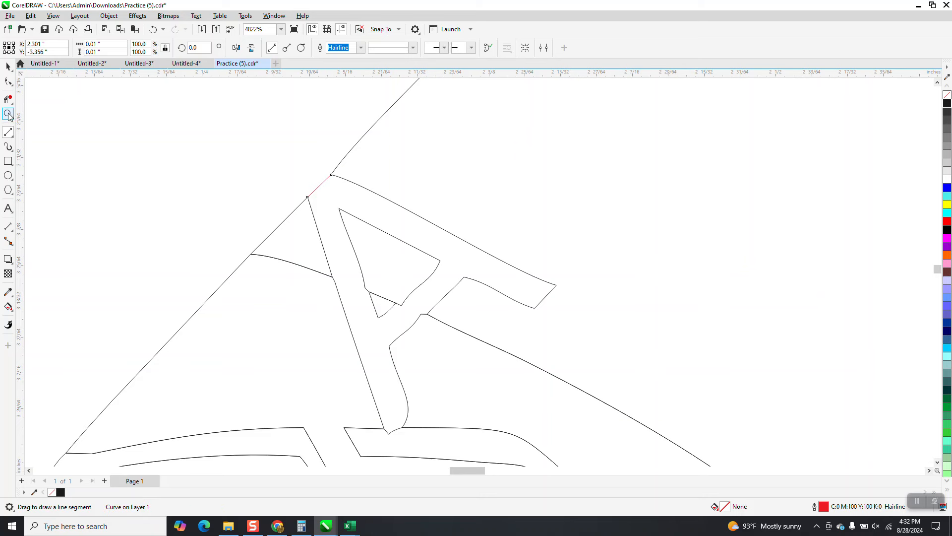
Step: Delete the letter A segments and the stray arc piece between the tail's left edge and the globe
left_click_drag(335, 244, 522, 287)
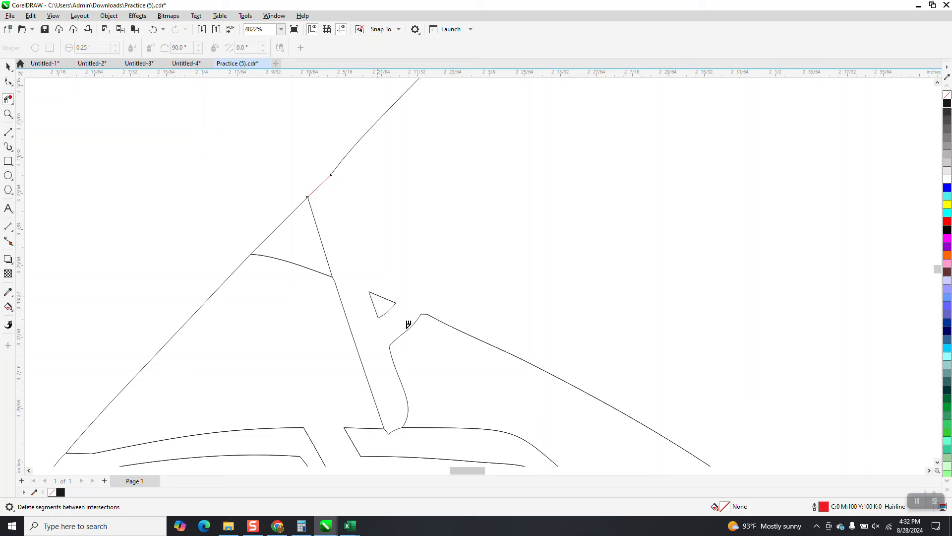
mouse_move(407, 328)
left_mouse_down()
mouse_move(409, 344)
mouse_move(326, 351)
left_mouse_up()
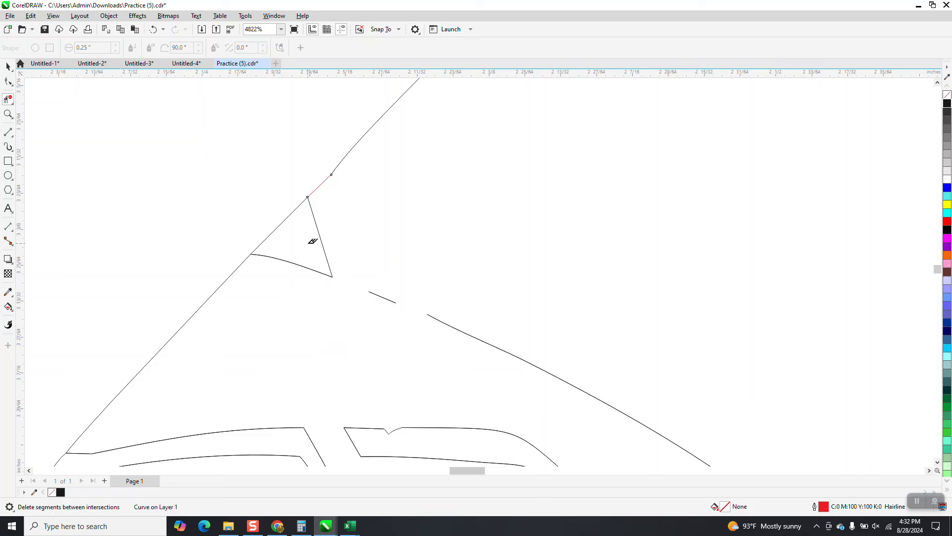
left_click_drag(342, 240, 308, 249)
left_click_drag(385, 295, 381, 312)
Step: Extend the globe's outer arc to meet its short left-hand piece and delete the leftover overlapping segment
left_click(11, 135)
left_click(12, 102)
left_click(12, 84)
left_click(38, 81)
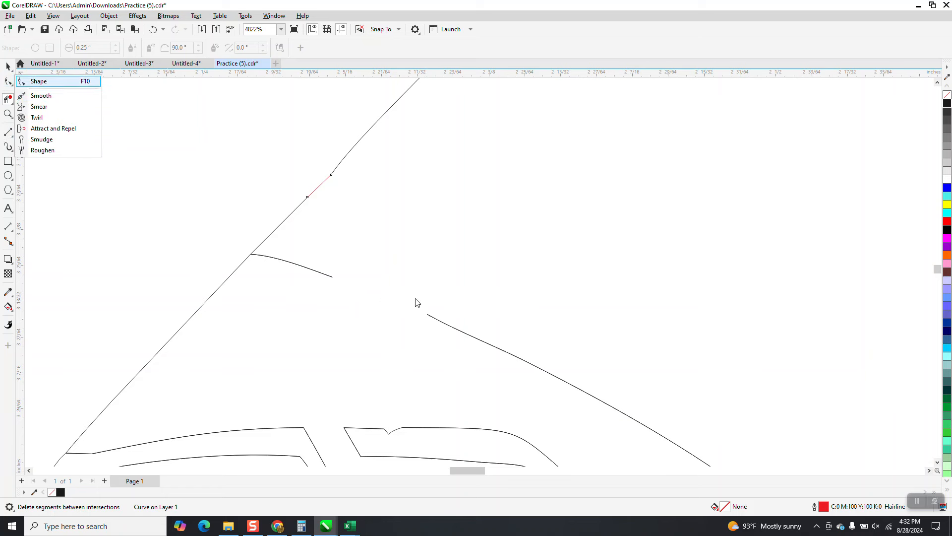
left_click(431, 318)
left_click_drag(430, 314, 332, 276)
left_click(8, 100)
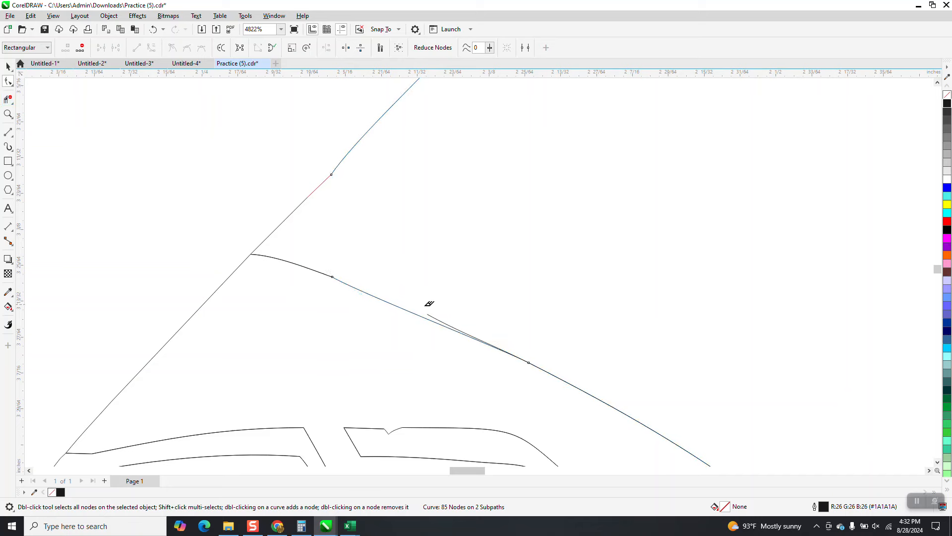
left_click(436, 315)
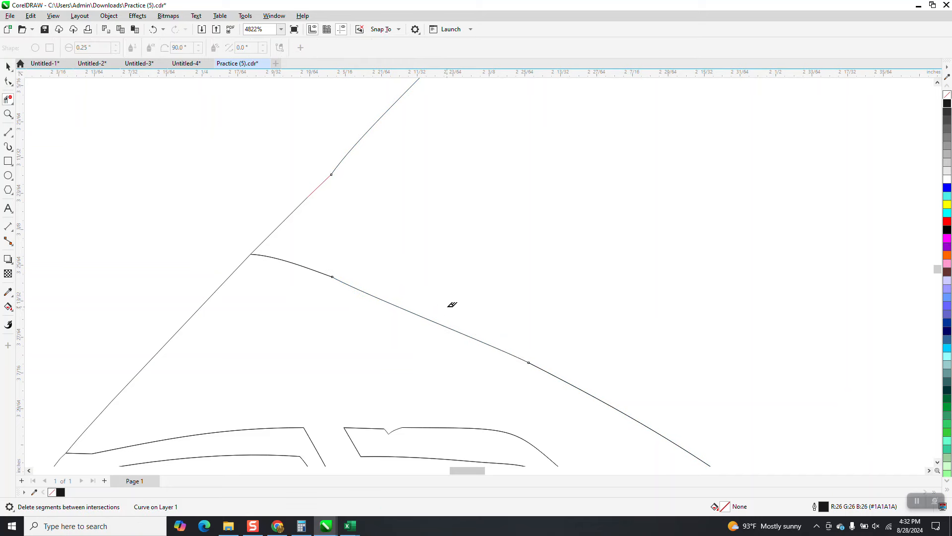
Step: Try to delete the second AIRHEX.COM lettering along the dividing line, and undo the last deletion
scroll(431, 245, "down", 5)
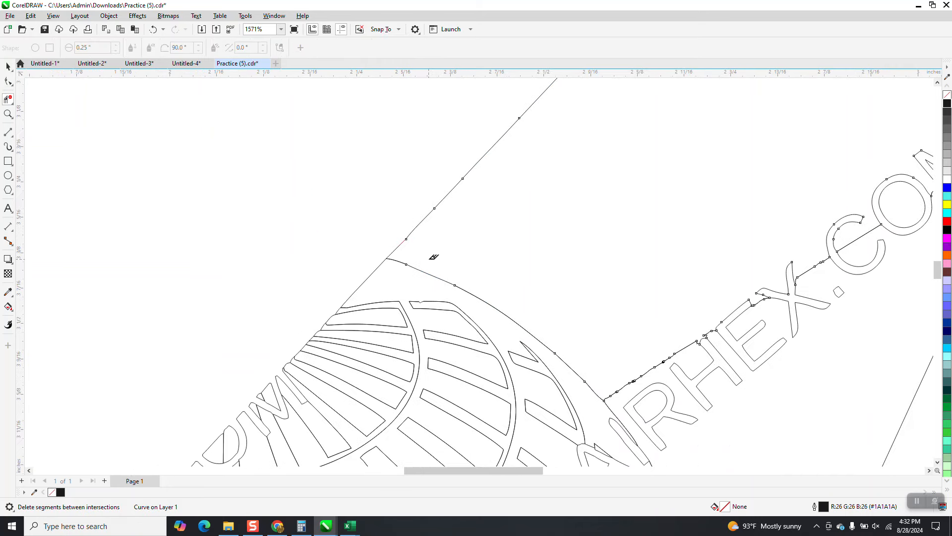
scroll(429, 266, "down", 2)
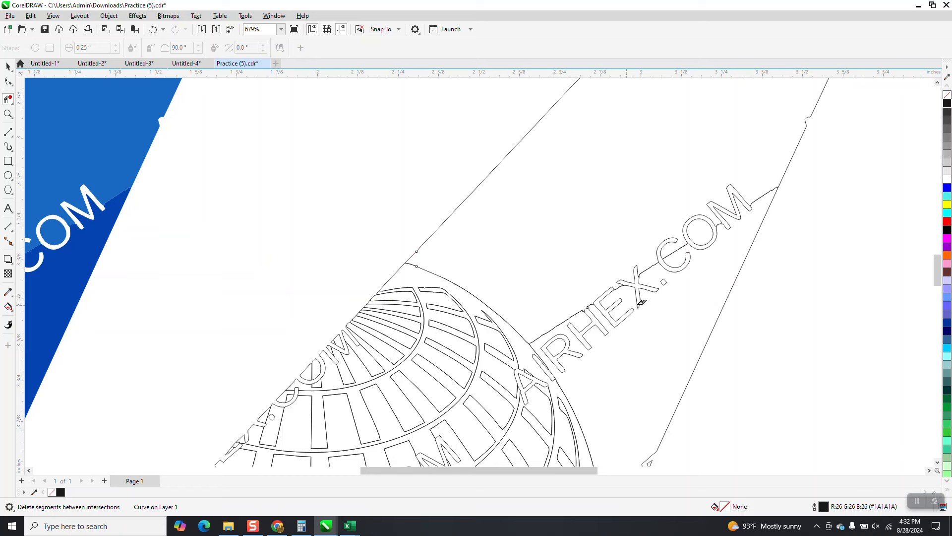
left_click(754, 197)
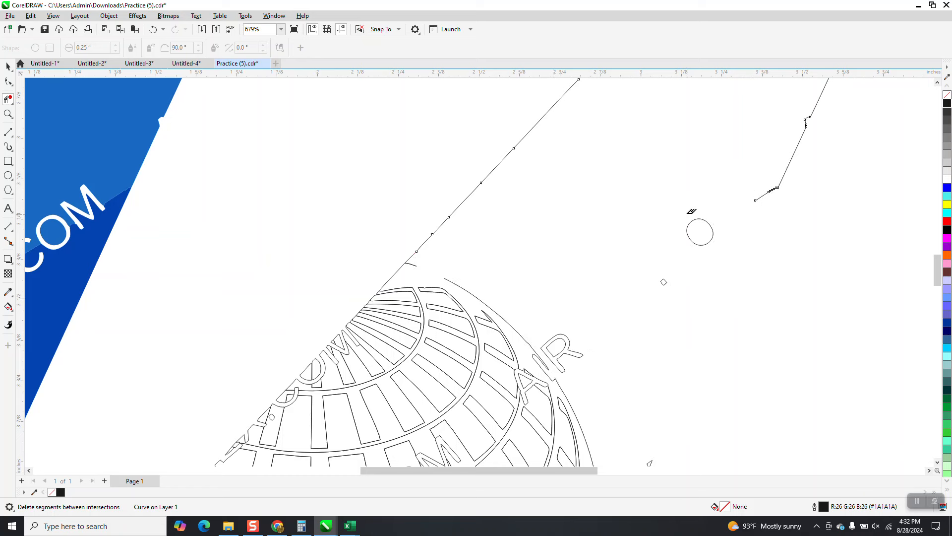
left_click(154, 29)
Step: Delete the second AIRHEX.COM lettering from R onward, along with the broken dividing-line fragments between its letters
scroll(634, 275, "down", 1)
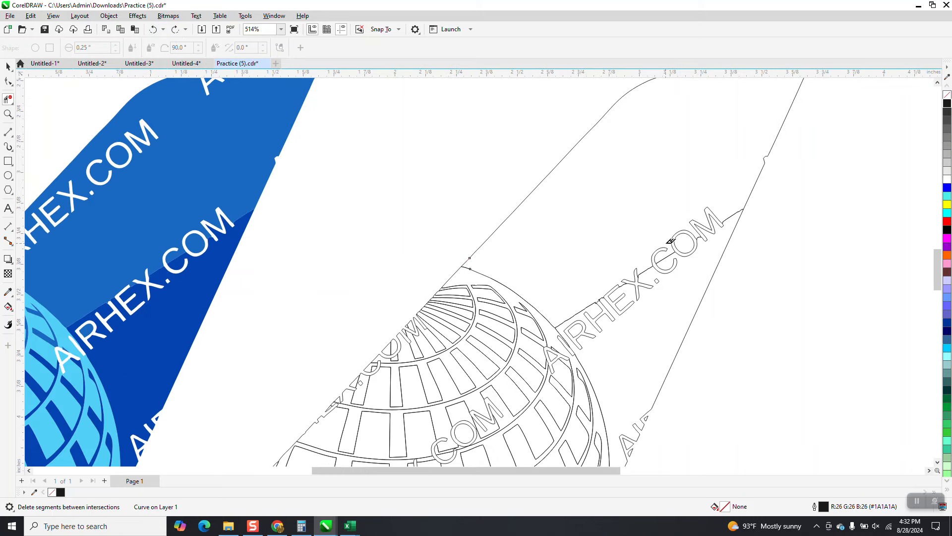
left_click(683, 243)
left_click(708, 222)
left_click_drag(638, 320, 638, 320)
left_click_drag(654, 222, 695, 266)
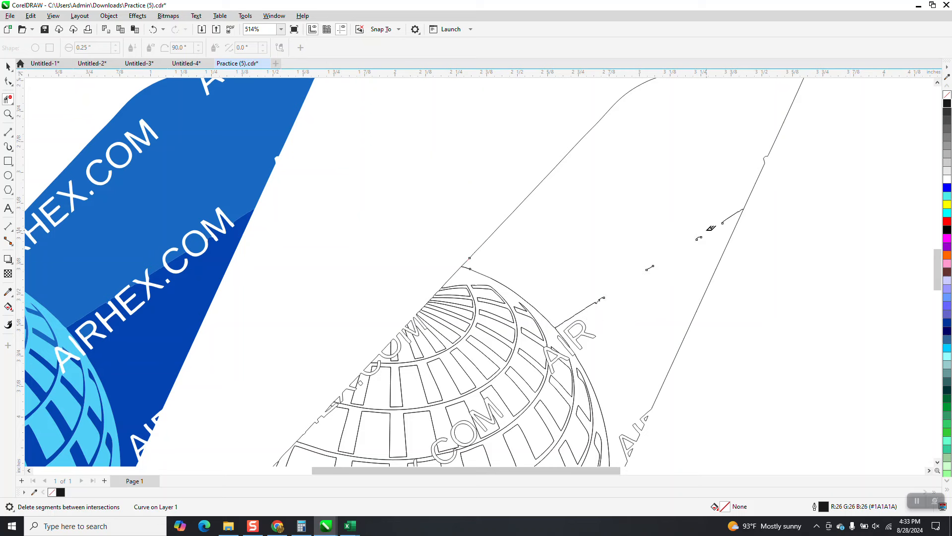
left_click(699, 239)
left_click(647, 269)
left_click(582, 319)
left_click_drag(564, 259, 676, 312)
Step: Close the gap in the dividing line by extending the end node of its globe-side piece to the piece at the tail's right edge
left_click(8, 82)
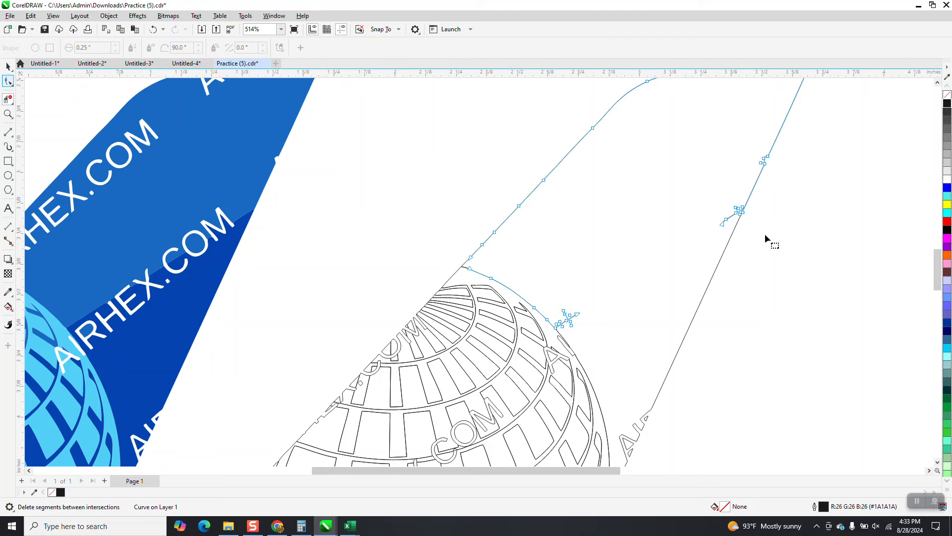
left_click(8, 114)
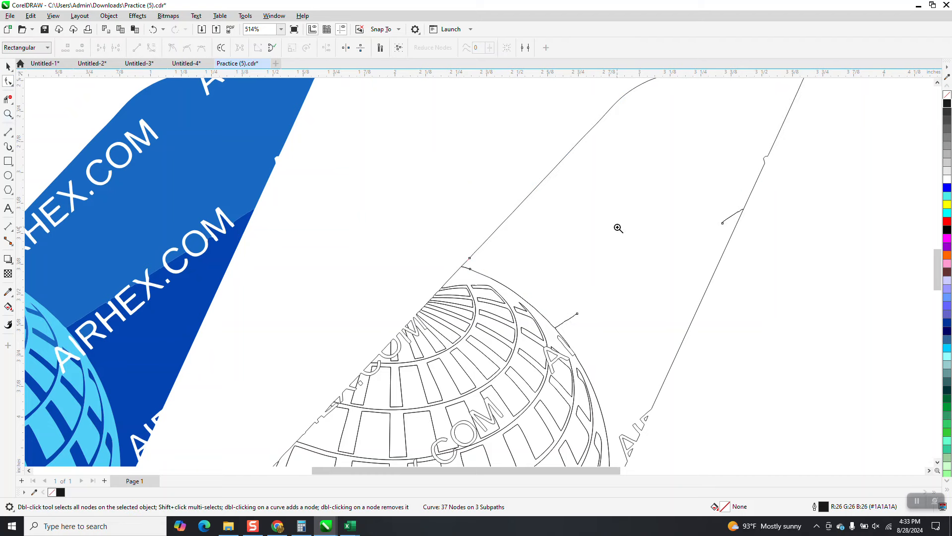
left_click(578, 278)
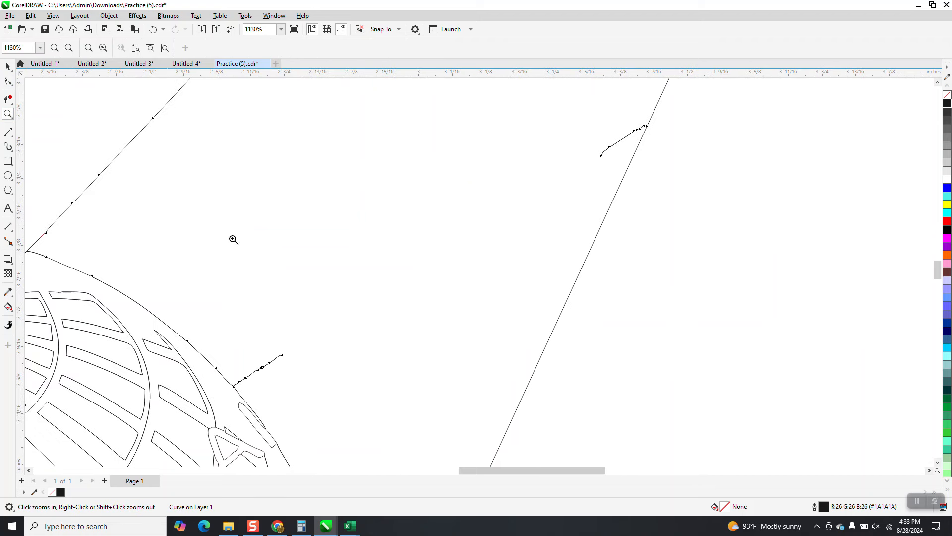
left_click(9, 82)
left_click(281, 355)
left_click_drag(283, 356, 601, 154)
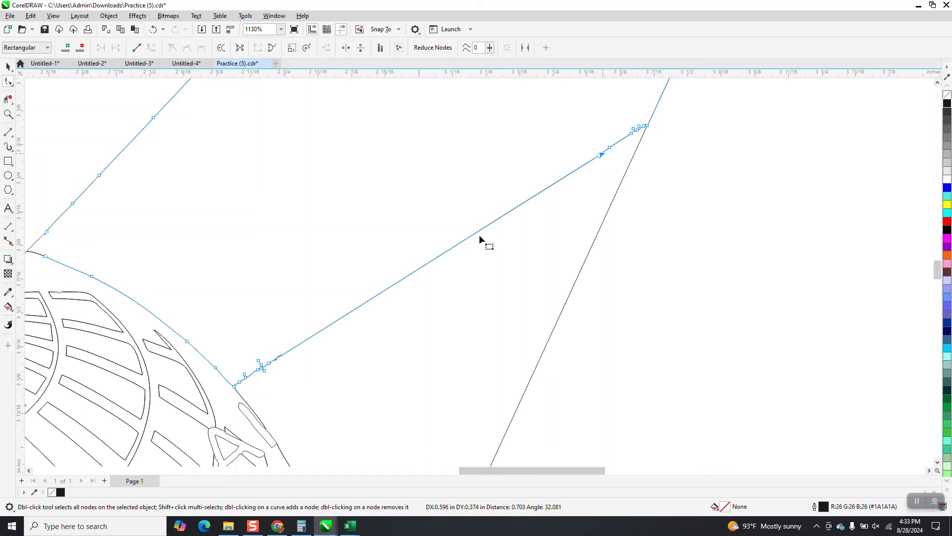
Step: Draw a 2-point line across the AIR lettering to bridge the gap in the lower part of the tail's right edge
scroll(456, 230, "down", 1)
scroll(356, 218, "down", 2)
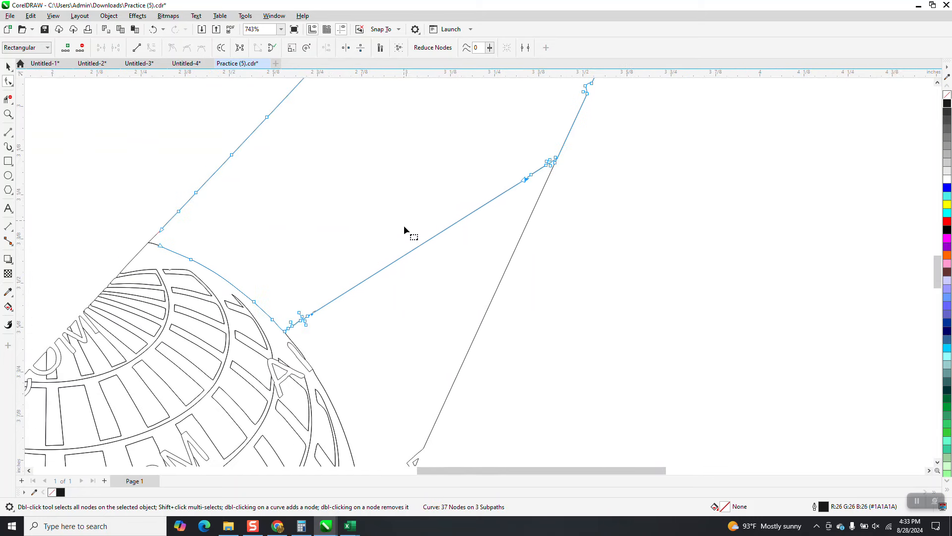
scroll(403, 225, "down", 2)
left_click(8, 114)
left_click_drag(340, 359, 499, 448)
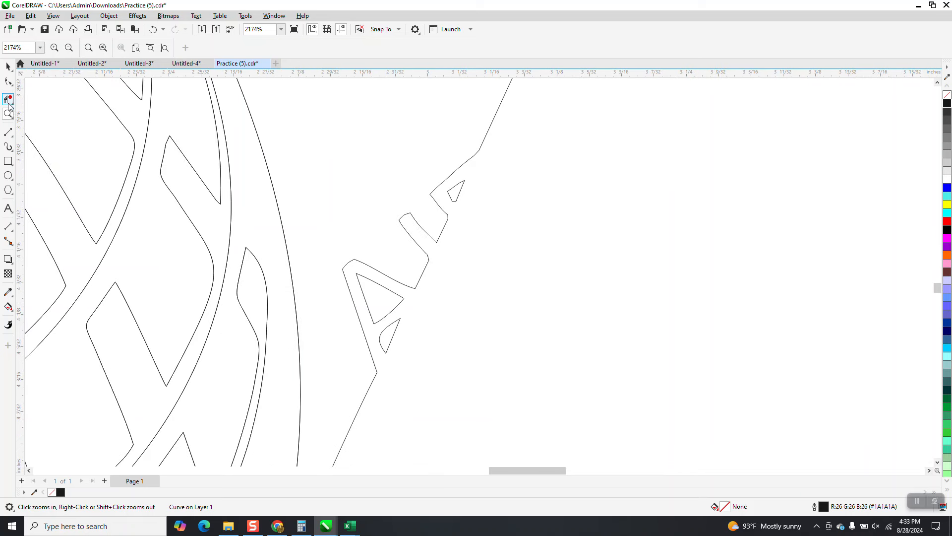
left_click(12, 139)
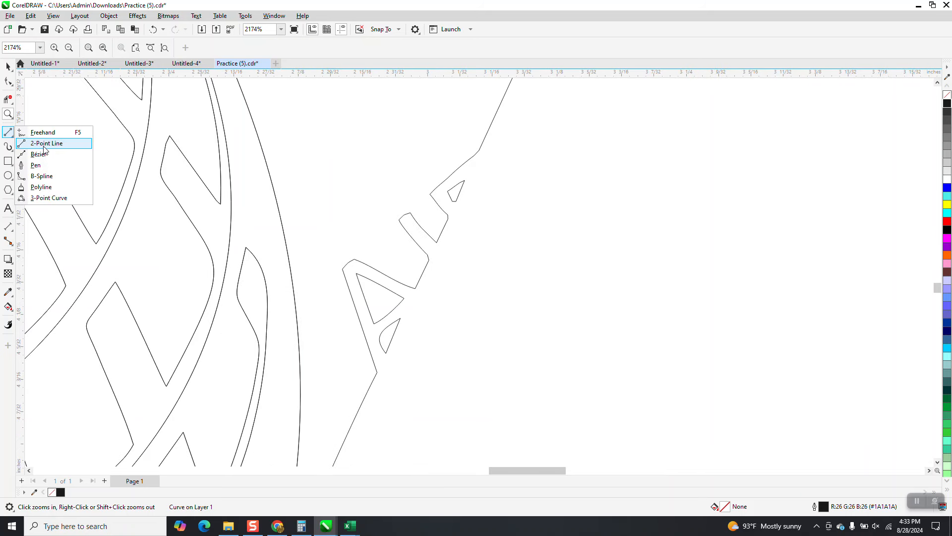
left_click(47, 143)
mouse_move(479, 150)
left_mouse_down()
mouse_move(399, 381)
mouse_move(377, 372)
left_mouse_up()
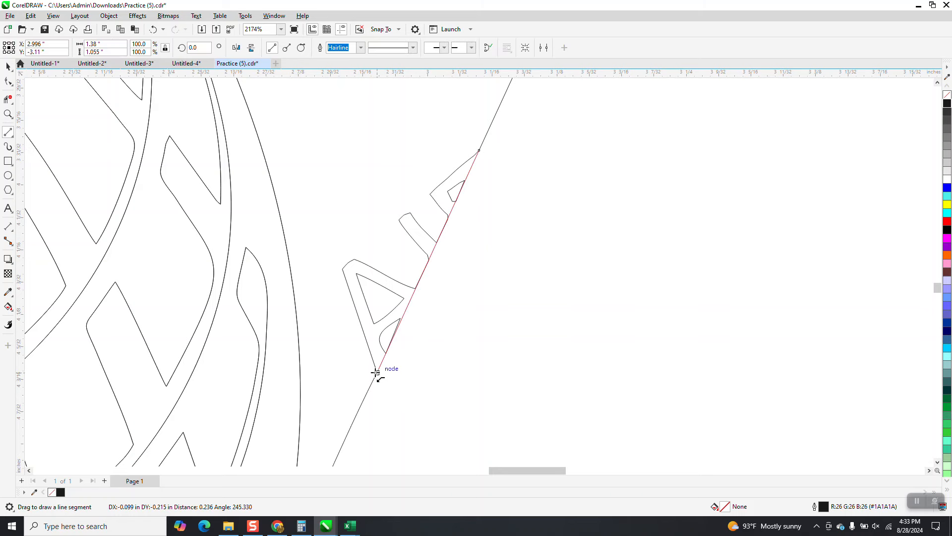
Step: Delete the AIR lettering segments inside the new line at the tail's right edge
left_click(441, 207)
left_click(450, 190)
left_click(401, 237)
left_click_drag(398, 238, 358, 310)
left_click(387, 330)
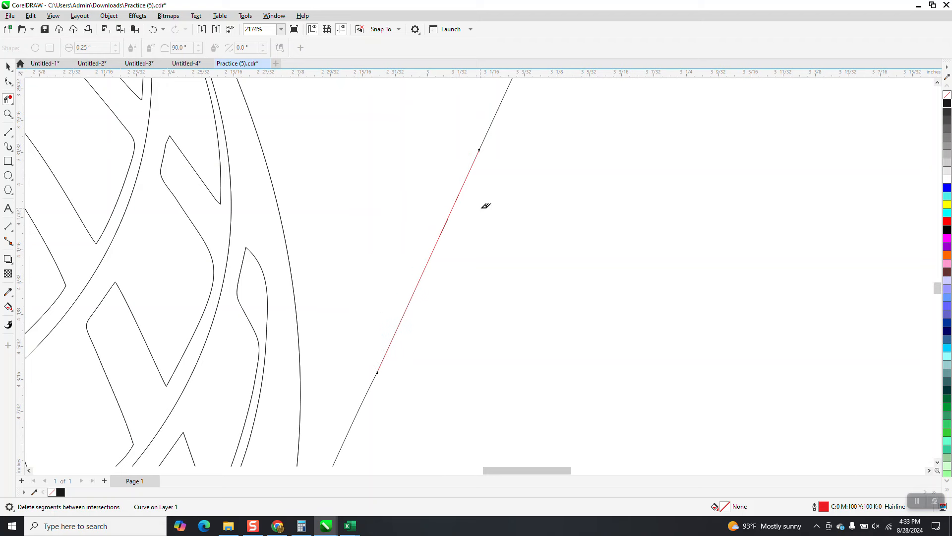
Step: Delete the .COM lettering, including its dot, from the panels in the middle of the globe
scroll(486, 206, "down", 2)
scroll(569, 233, "down", 1)
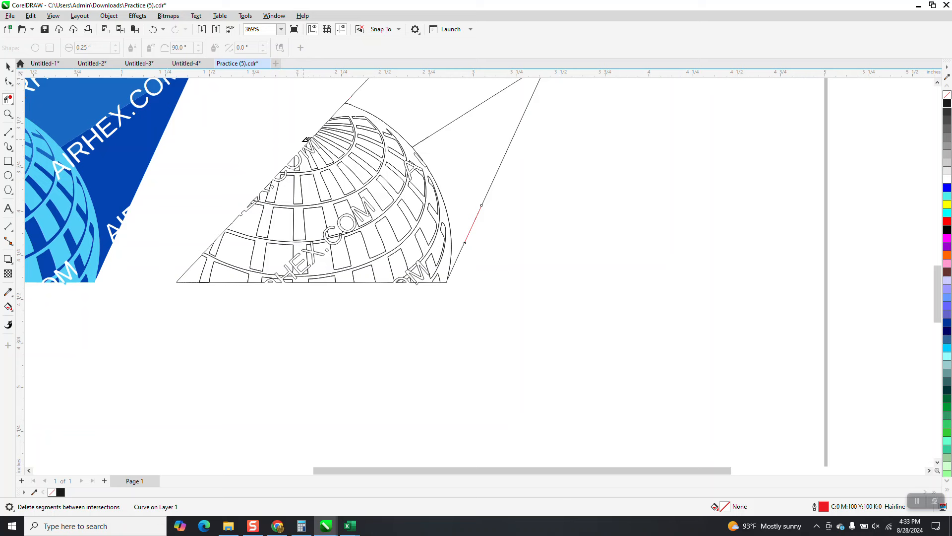
left_click_drag(220, 198, 479, 311)
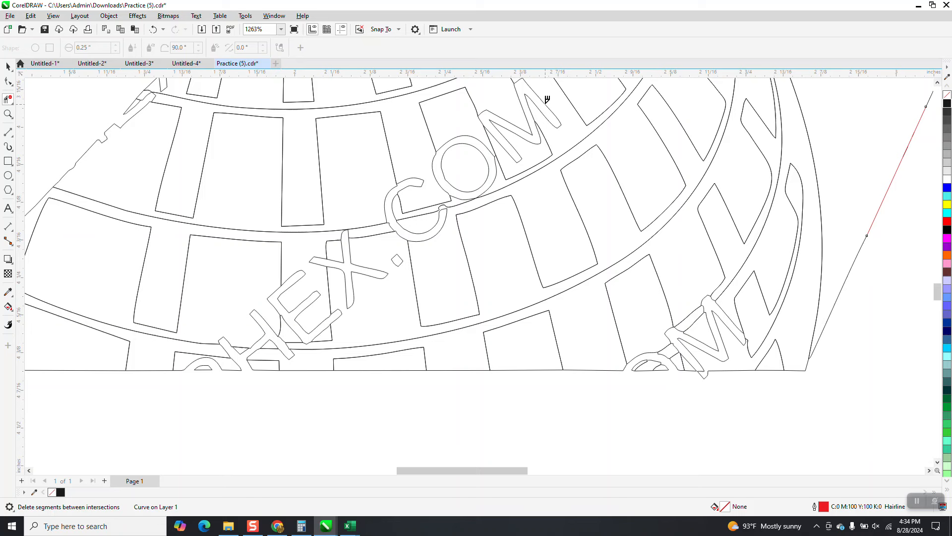
left_click_drag(403, 217, 390, 230)
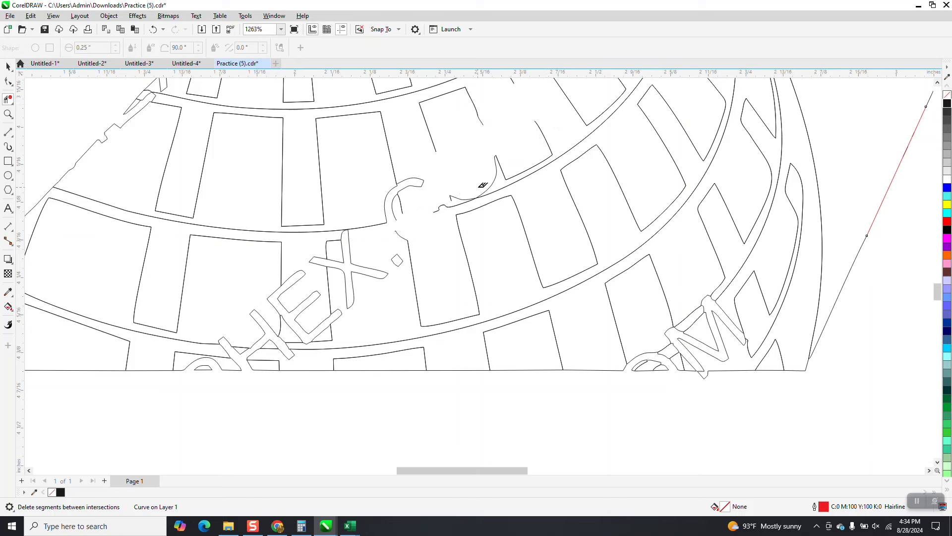
left_click(492, 183)
left_click(466, 197)
mouse_move(422, 174)
left_mouse_down()
mouse_move(423, 201)
mouse_move(440, 217)
mouse_move(458, 199)
left_mouse_up()
left_click(387, 207)
left_click(395, 207)
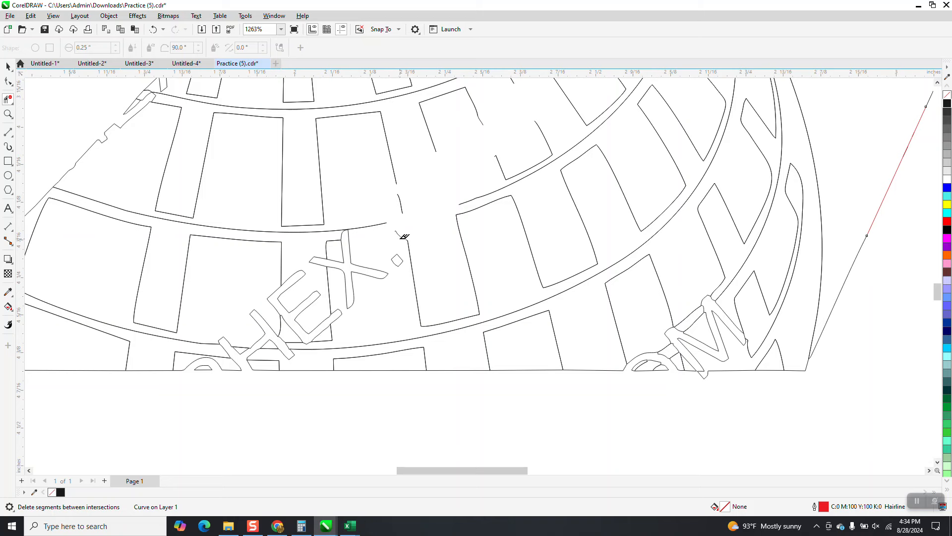
left_click(399, 235)
left_click(397, 261)
Step: Delete the X and most of the E lettering from the lower globe panels
scroll(384, 254, "down", 1)
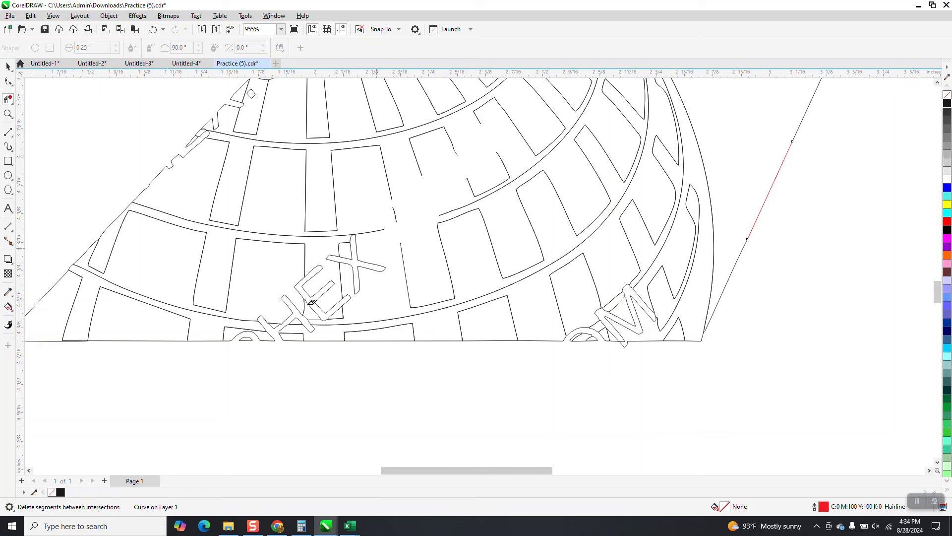
left_click_drag(285, 316, 285, 317)
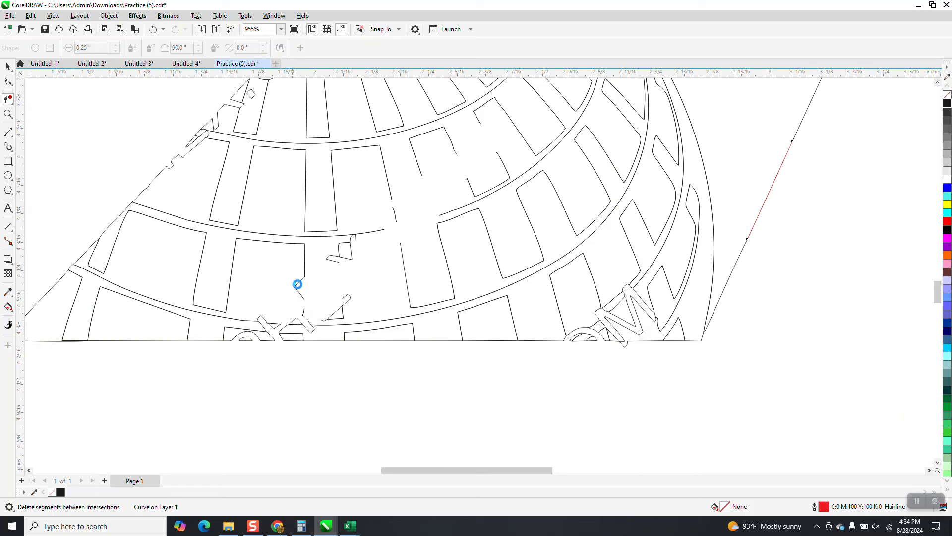
left_click(351, 253)
left_click(348, 299)
Step: Delete the leftover E letter segments above the lower globe arc
left_click(8, 113)
left_click_drag(258, 278, 391, 366)
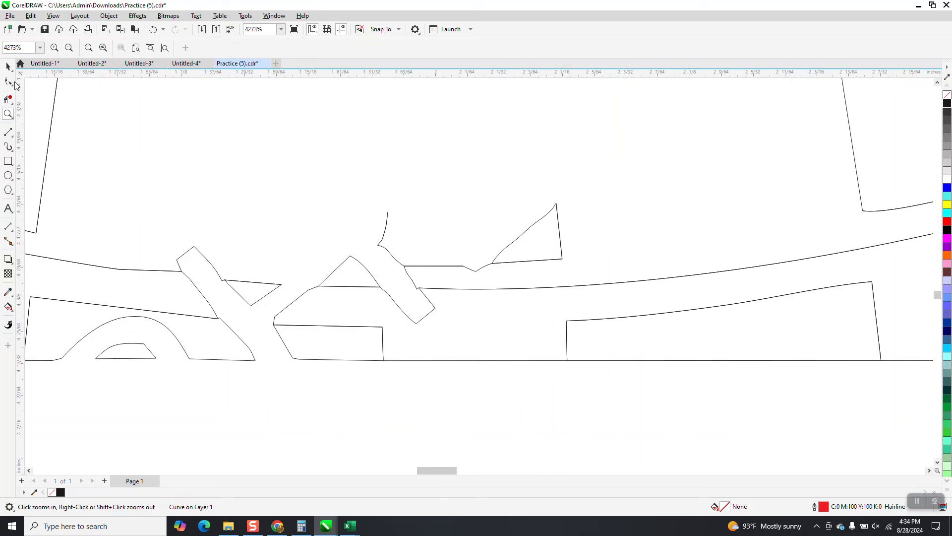
left_click(8, 99)
left_click(524, 236)
left_click(386, 222)
left_click(394, 253)
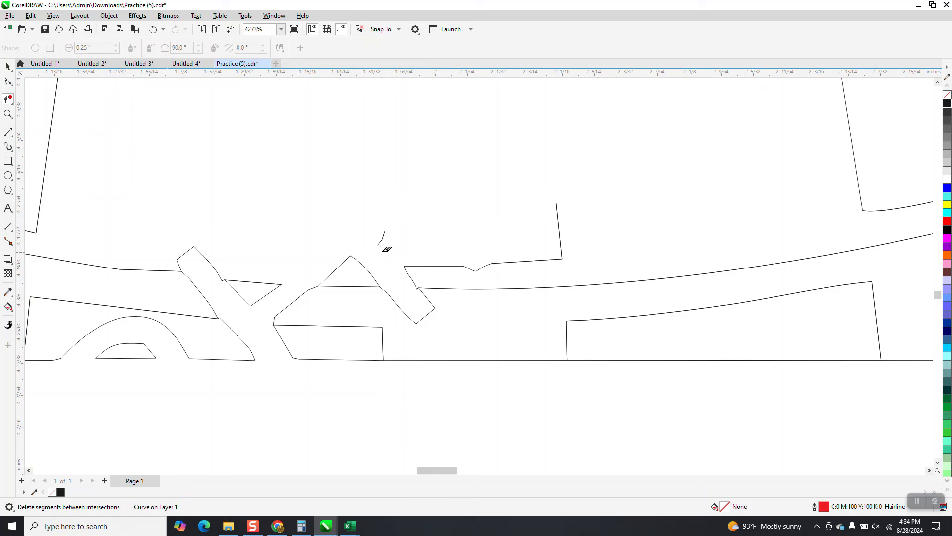
Step: Delete the H and R letter segments between the lower globe arc and the logo's bottom edge
left_click(367, 270)
left_click_drag(445, 279, 445, 281)
left_click_drag(385, 308, 387, 299)
left_click_drag(393, 247, 392, 247)
left_click_drag(307, 300, 219, 294)
left_click_drag(213, 260, 246, 292)
left_click_drag(292, 339, 317, 344)
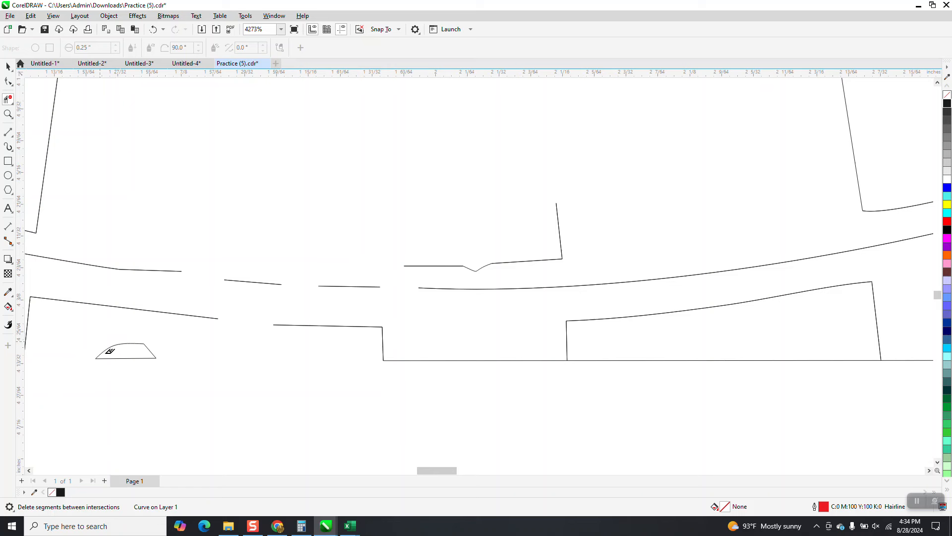
left_click(109, 351)
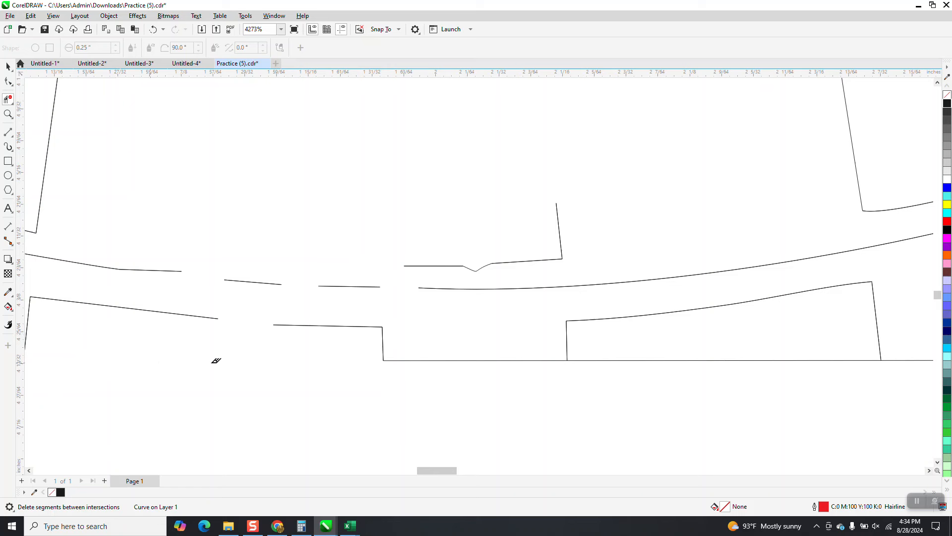
left_click(9, 132)
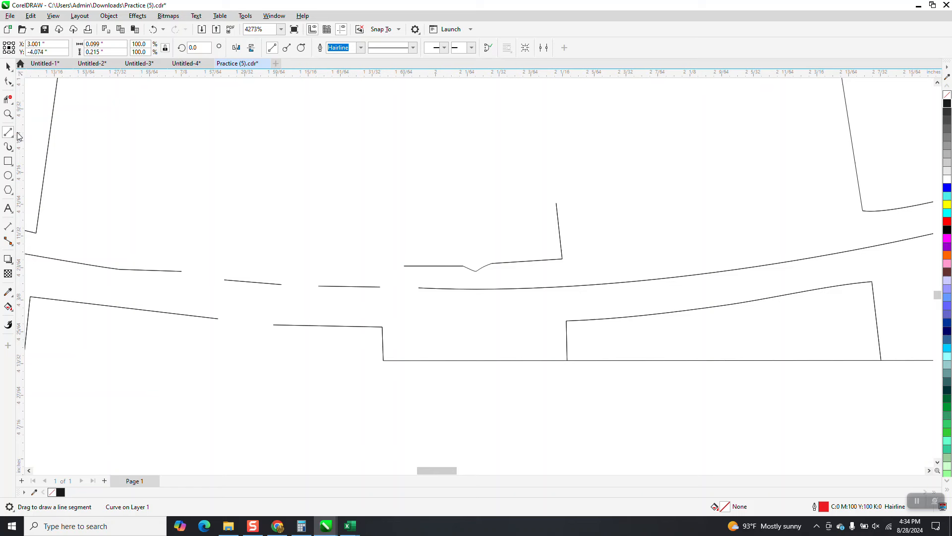
left_click(11, 135)
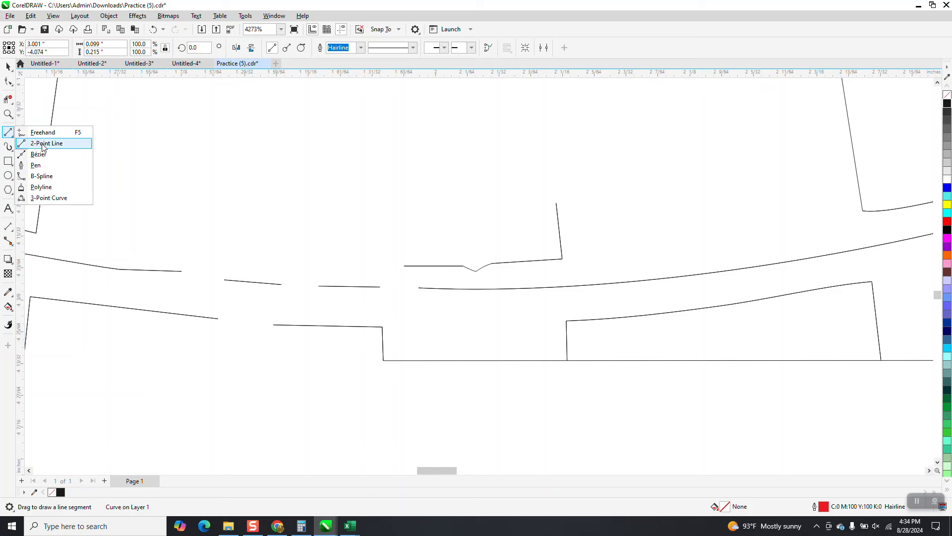
left_click(43, 144)
left_click_drag(383, 360, 53, 329)
key("Delete")
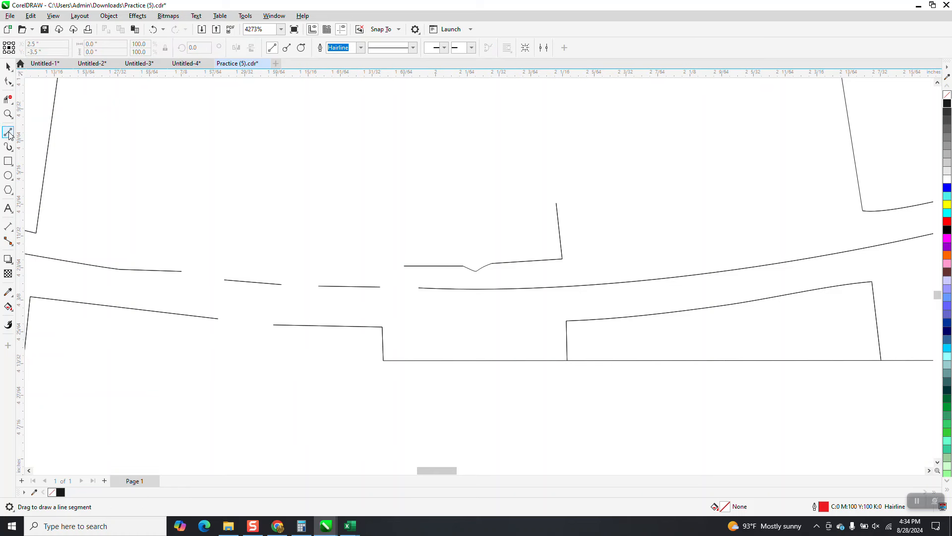
left_click(13, 138)
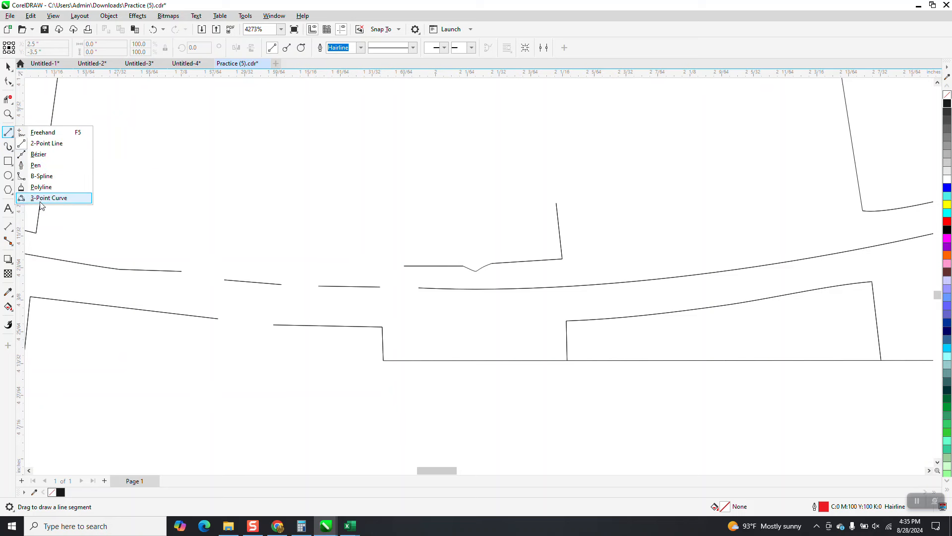
left_click(41, 200)
left_click_drag(385, 360, 39, 334)
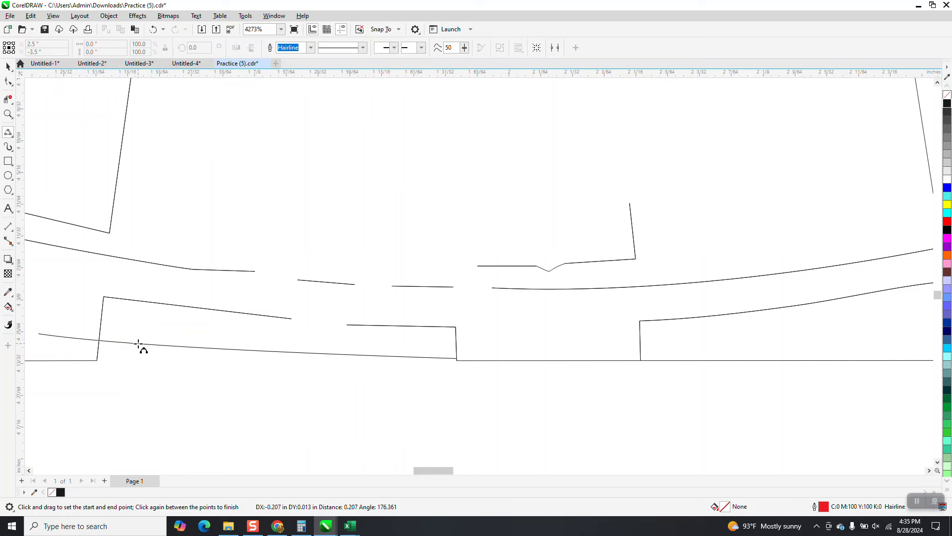
left_click(142, 344)
key("Delete")
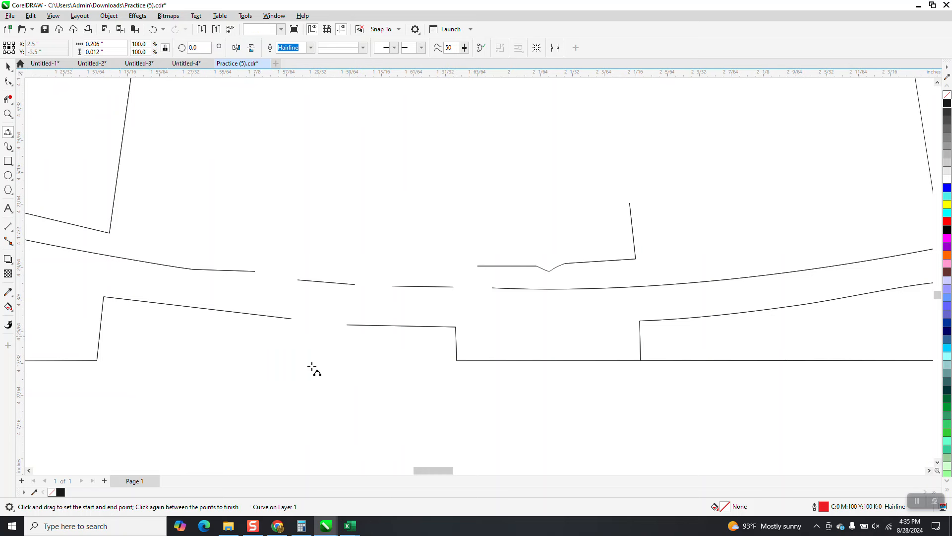
Step: Bridge the gaps in the logo's bottom edge and in the top edge of the lowest globe panel with 3-point curves
left_click_drag(456, 360, 97, 361)
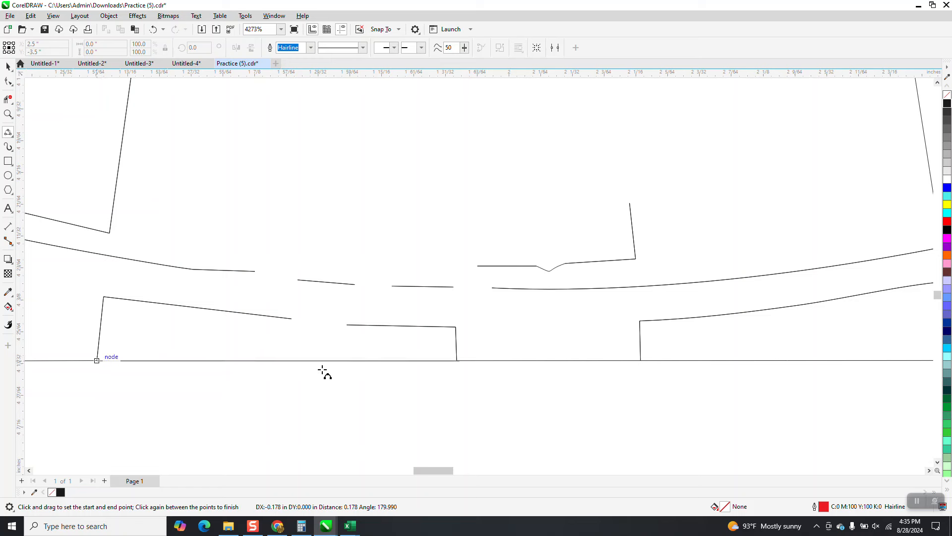
left_click_drag(347, 324, 292, 318)
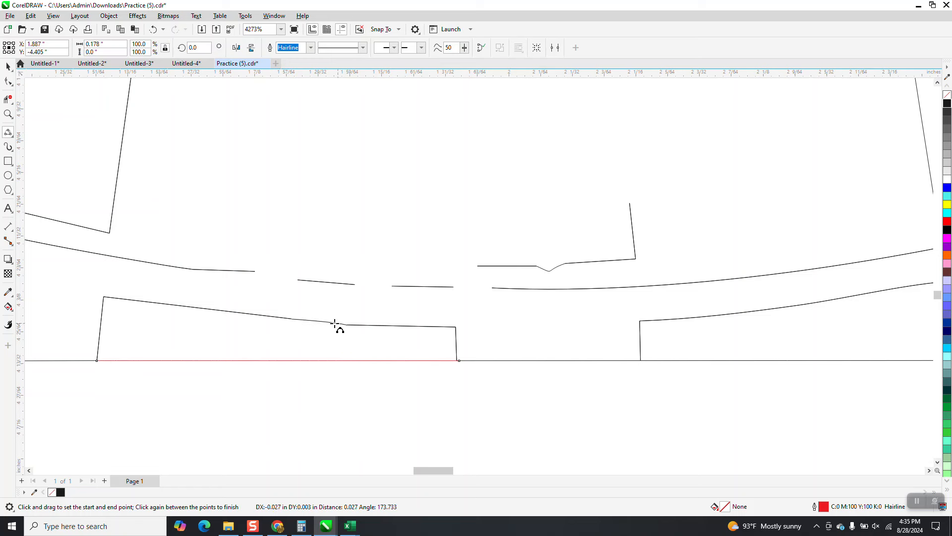
left_click(315, 322)
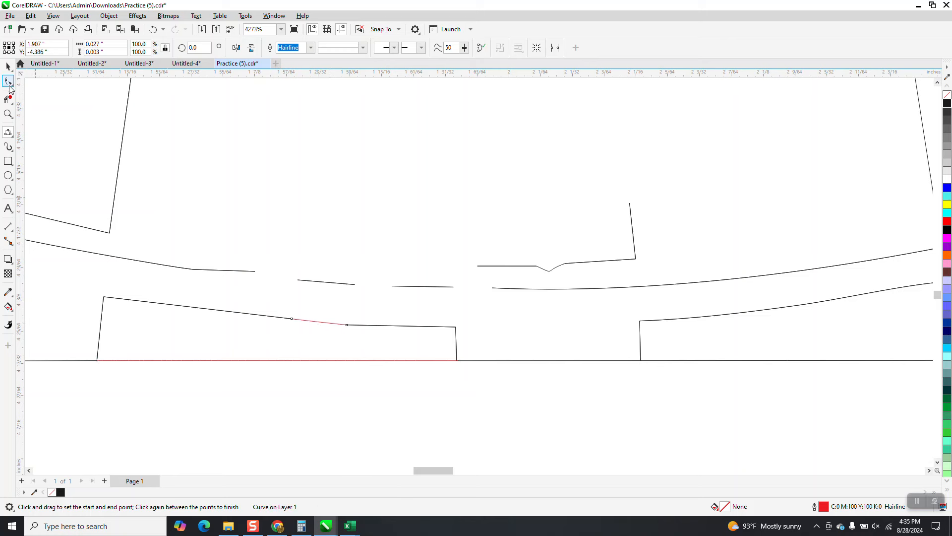
Step: Delete the two isolated arc fragments left in the gap of the lower globe arc
key("F10")
left_click(333, 283)
left_click_drag(272, 261, 362, 306)
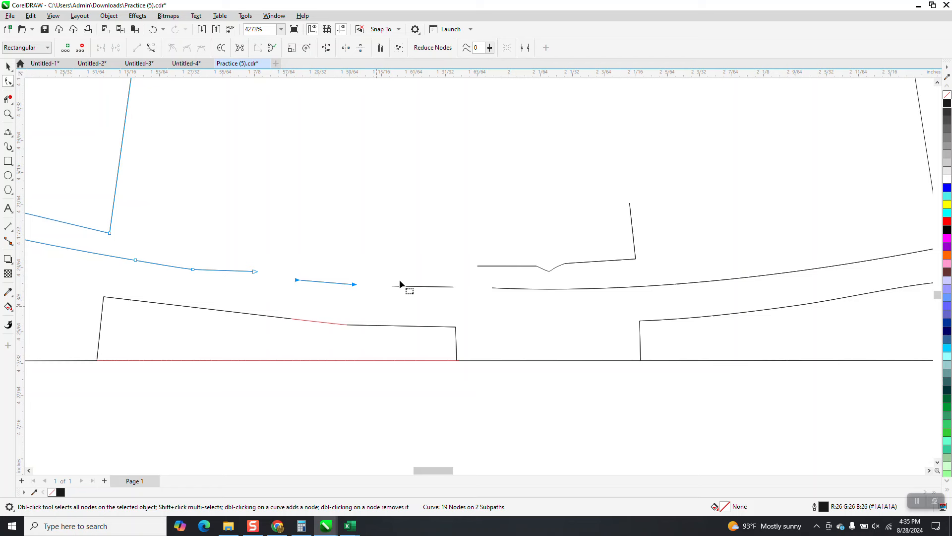
left_click(414, 287)
left_click(348, 281)
key("Delete")
left_click(407, 285)
left_click_drag(354, 266, 457, 308)
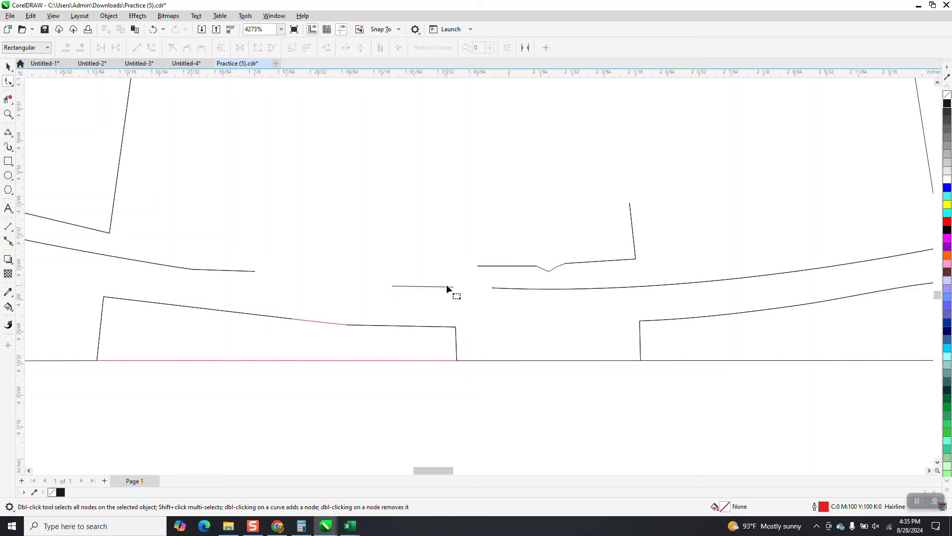
left_click(446, 286)
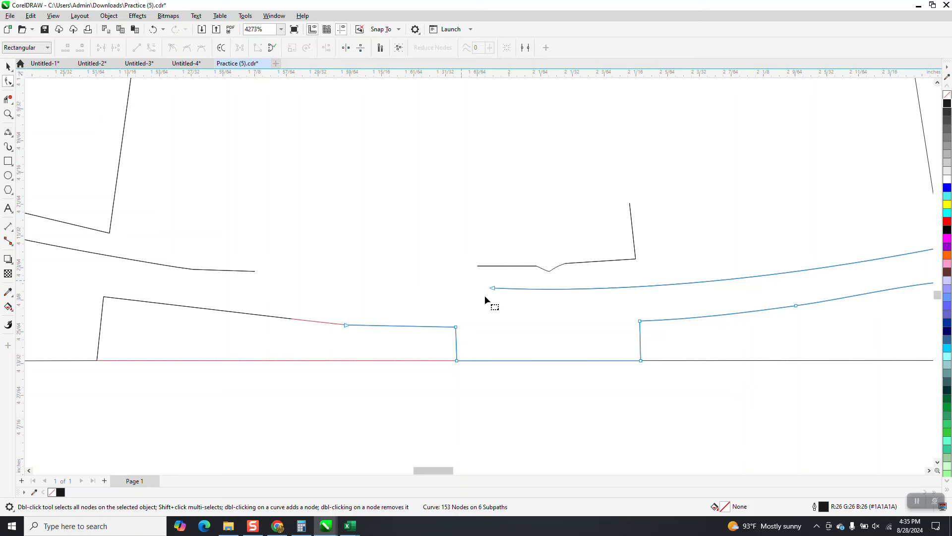
Step: Extend the lower globe arc to meet its left-hand piece, adjust its curvature, and delete the overlapping old segment
left_click_drag(493, 287, 255, 272)
left_click_drag(448, 282, 466, 314)
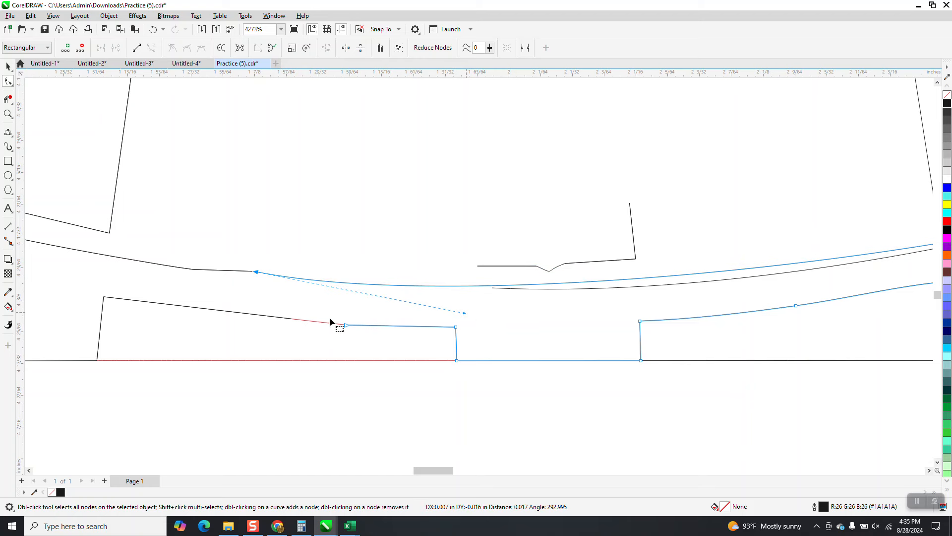
scroll(330, 322, "down", 1)
left_click(9, 100)
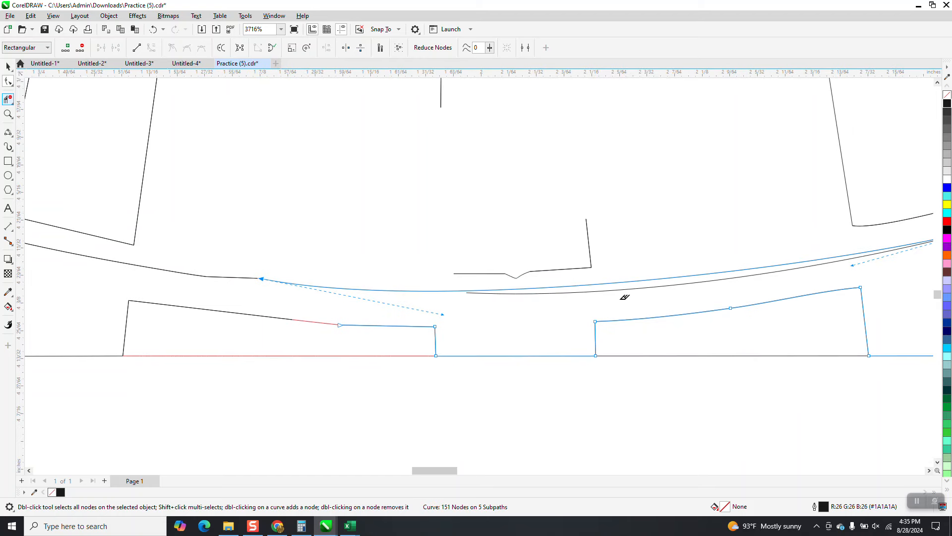
left_click(623, 290)
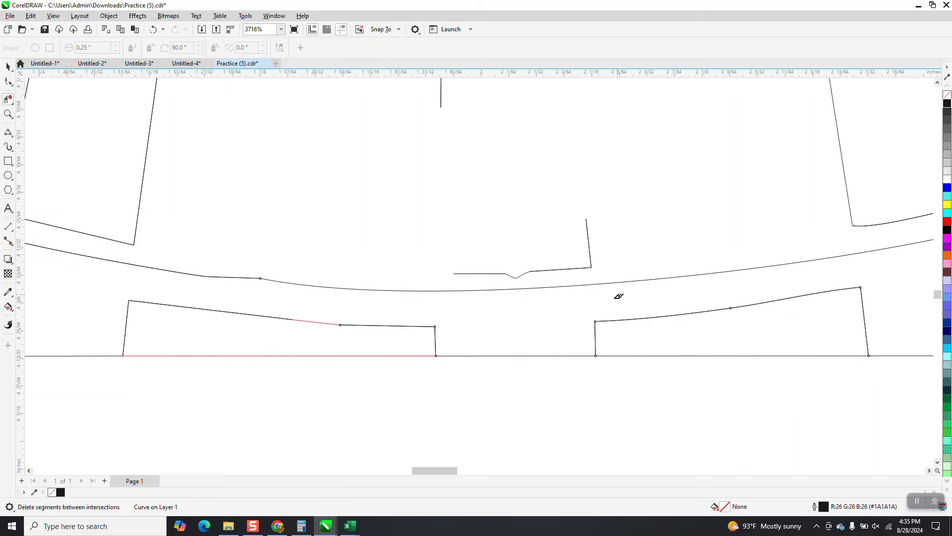
scroll(357, 411, "down", 1)
scroll(387, 378, "down", 1)
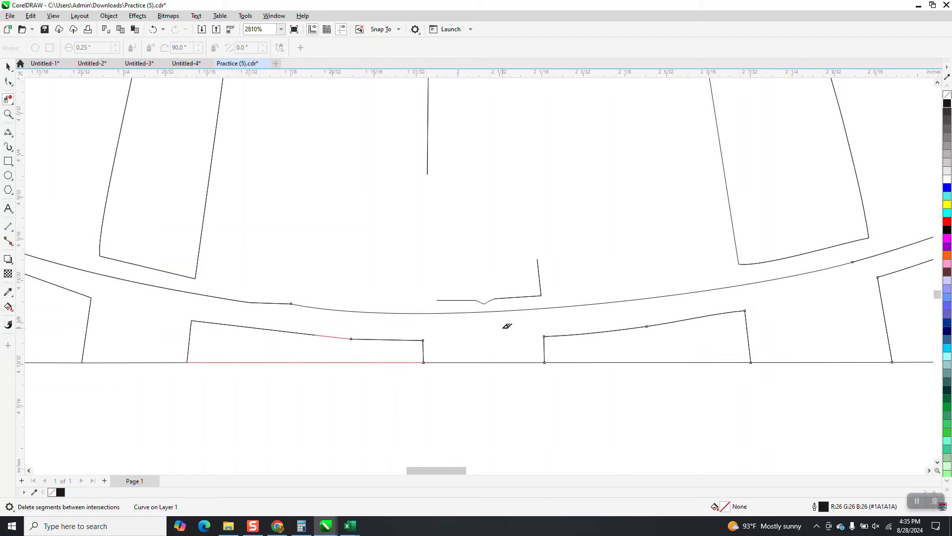
Step: Close the broken sides and bottom corner of the narrow panel above the lower globe arc with 2-point lines
scroll(506, 326, "down", 2)
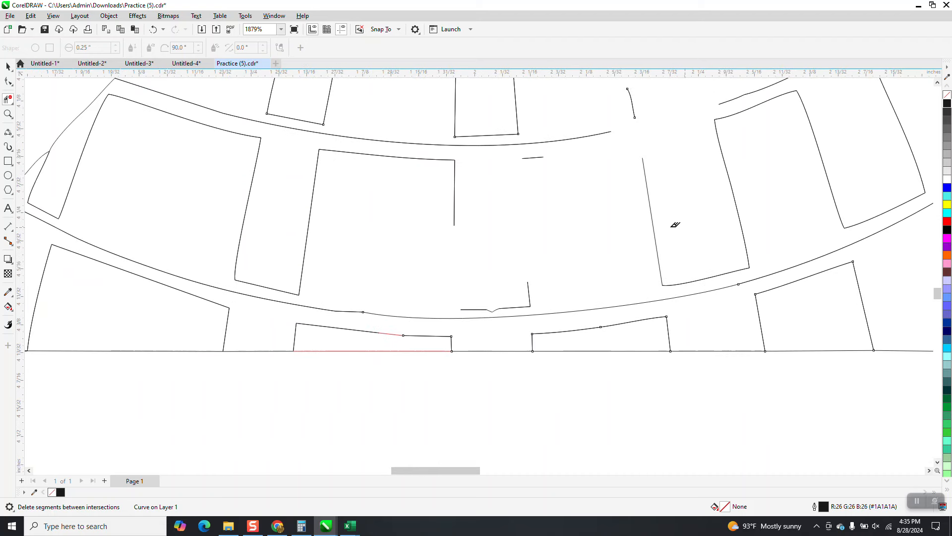
left_click(12, 136)
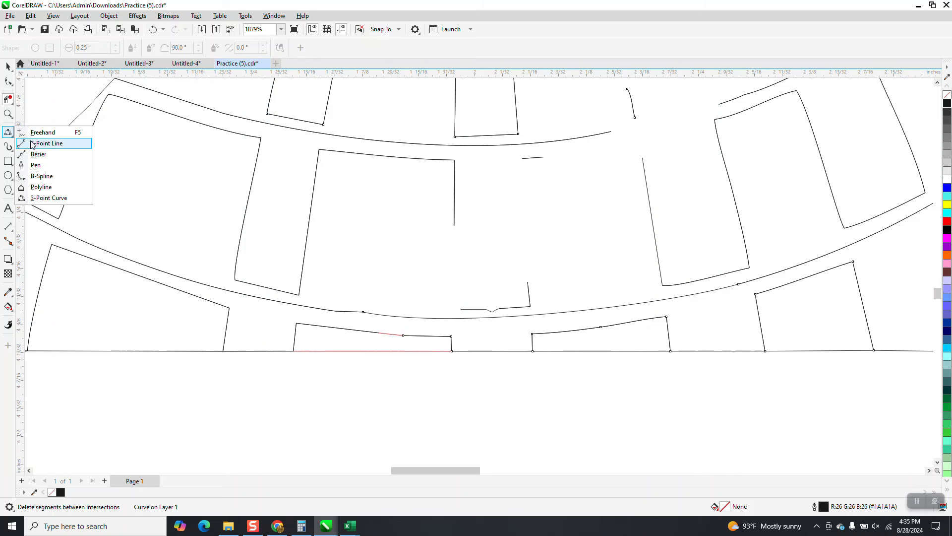
mouse_move(454, 225)
left_mouse_down()
mouse_move(461, 313)
mouse_move(452, 309)
left_mouse_up()
mouse_move(529, 283)
left_mouse_down()
mouse_move(514, 179)
mouse_move(522, 159)
left_mouse_up()
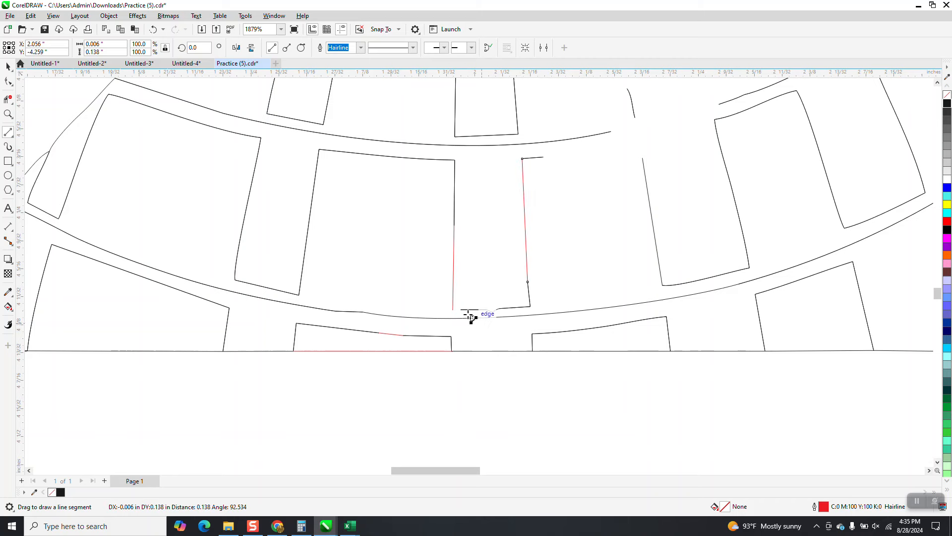
left_click_drag(462, 309, 453, 310)
Step: Delete the V-shaped notch in the bottom edge of that narrow panel
key("z")
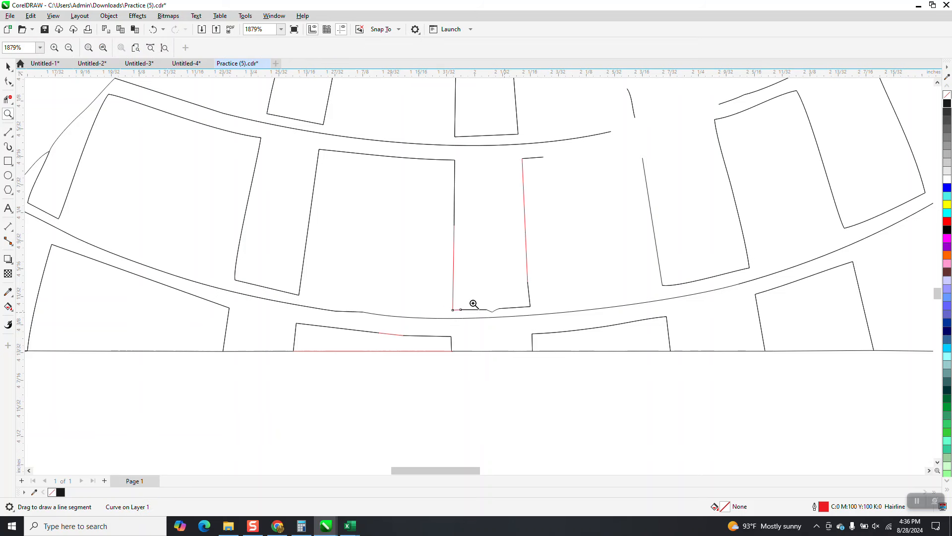
left_click_drag(446, 299, 543, 340)
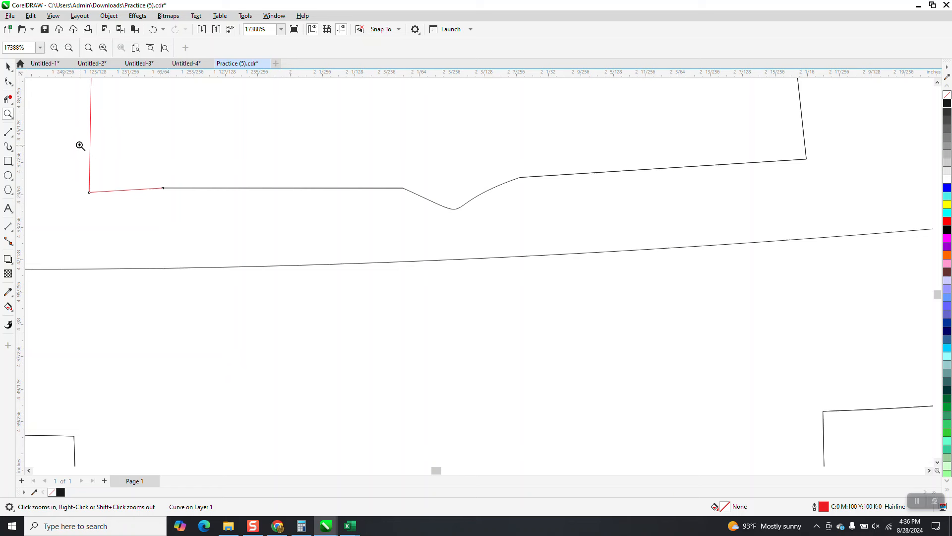
left_click(475, 214)
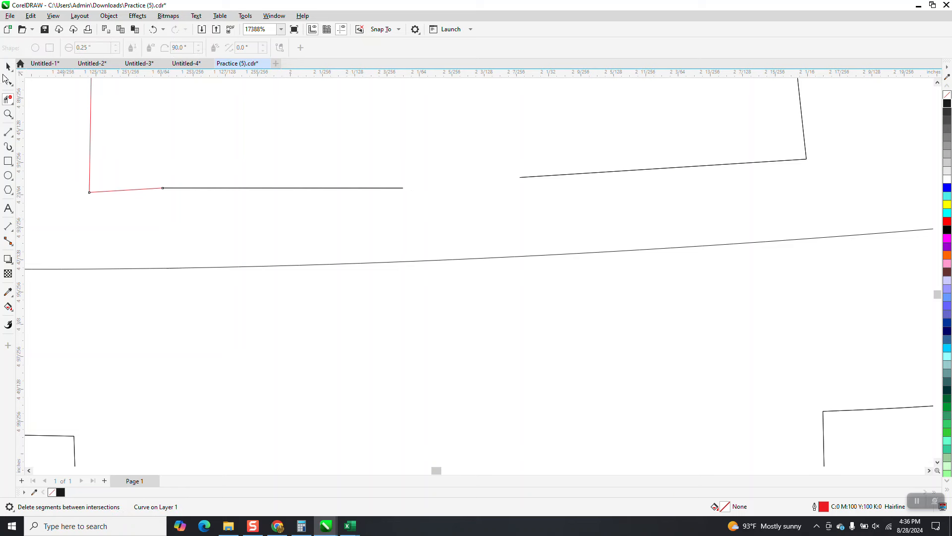
Step: Extend the right-hand piece of the panel's bottom edge to the left piece's end node and delete the overlapping old segment
left_click(8, 81)
left_click(522, 179)
key("F10")
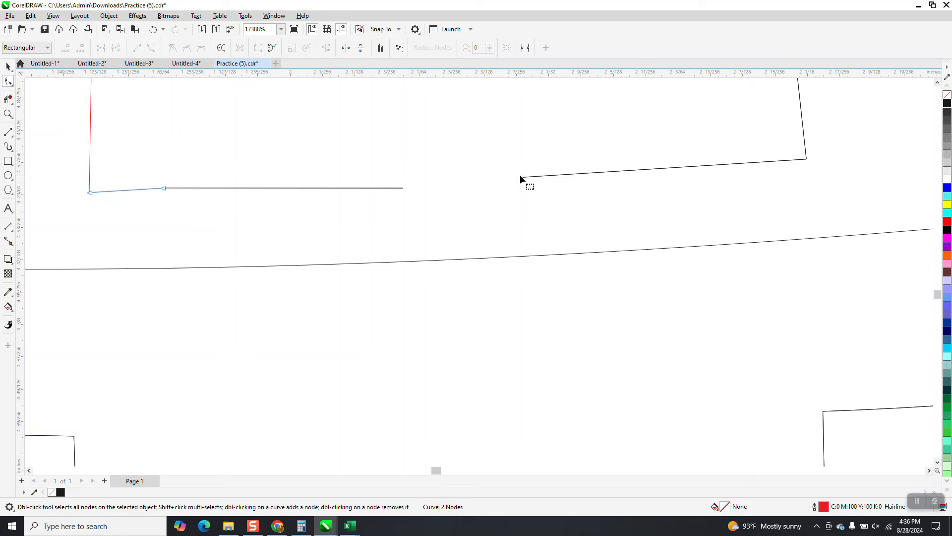
left_click(520, 177)
left_click_drag(520, 177, 405, 196)
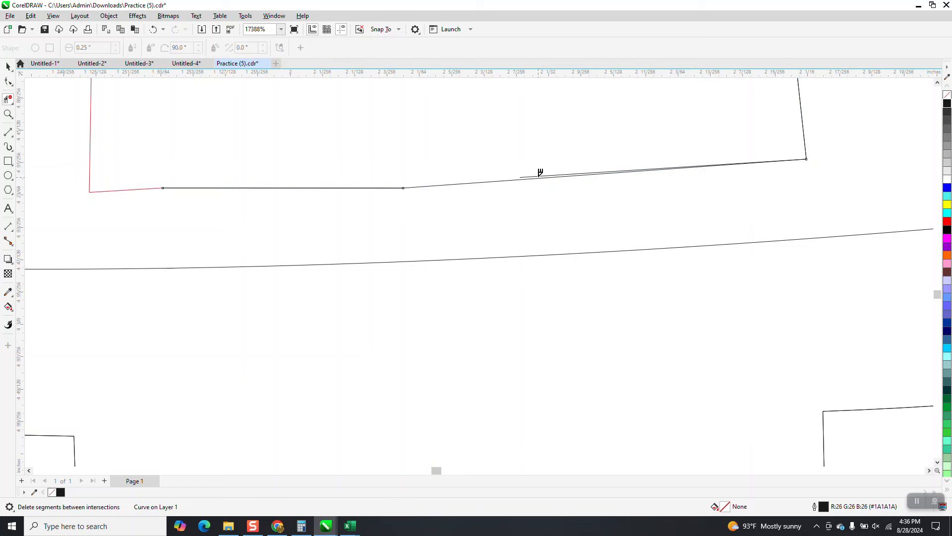
left_click(551, 176)
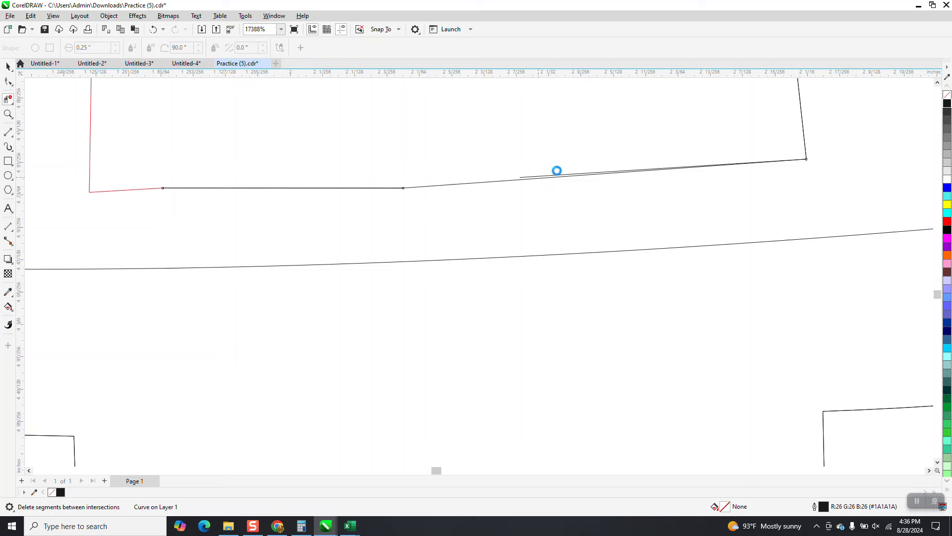
left_click(162, 31)
left_click(555, 171)
Step: Delete the stray fragment in the gap of the next globe arc up and bridge the gap with a 3-point curve
scroll(542, 172, "down", 5)
scroll(467, 307, "down", 2)
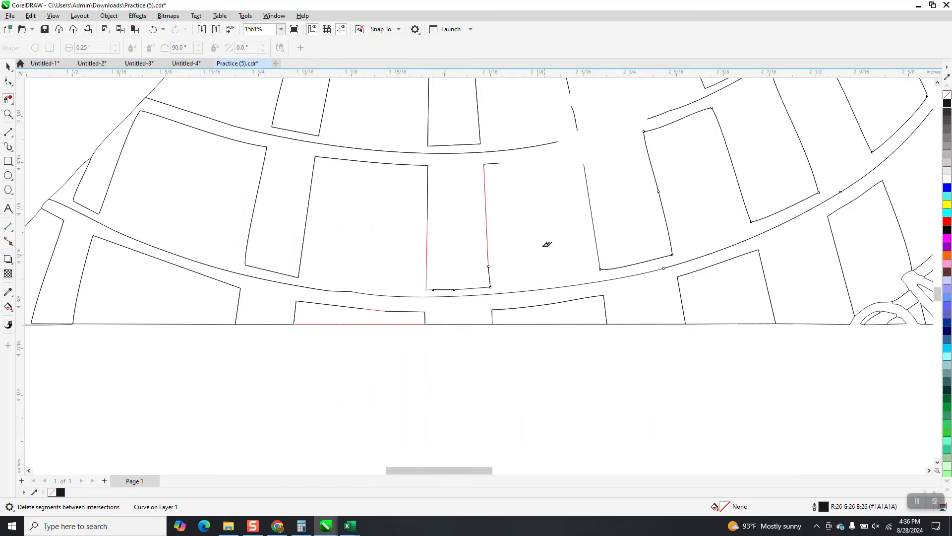
scroll(550, 245, "down", 1)
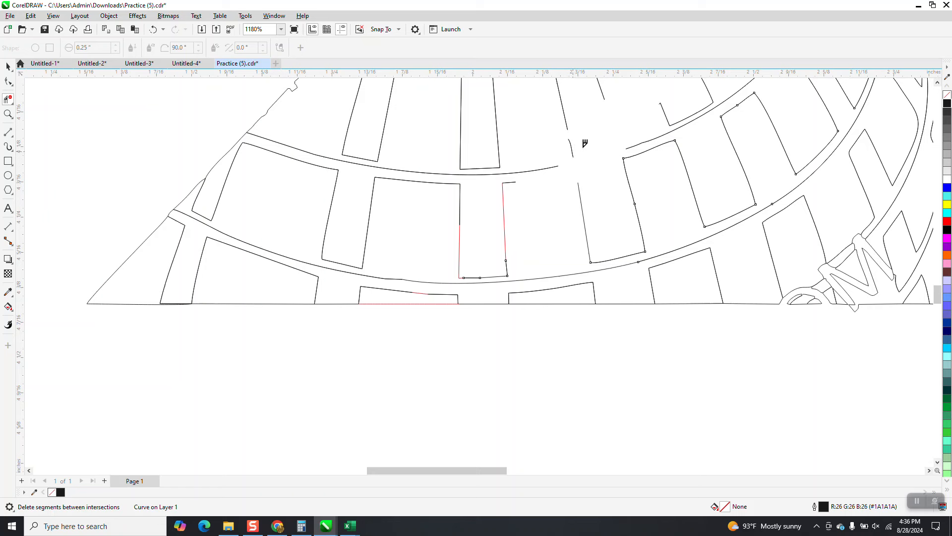
left_click(559, 148)
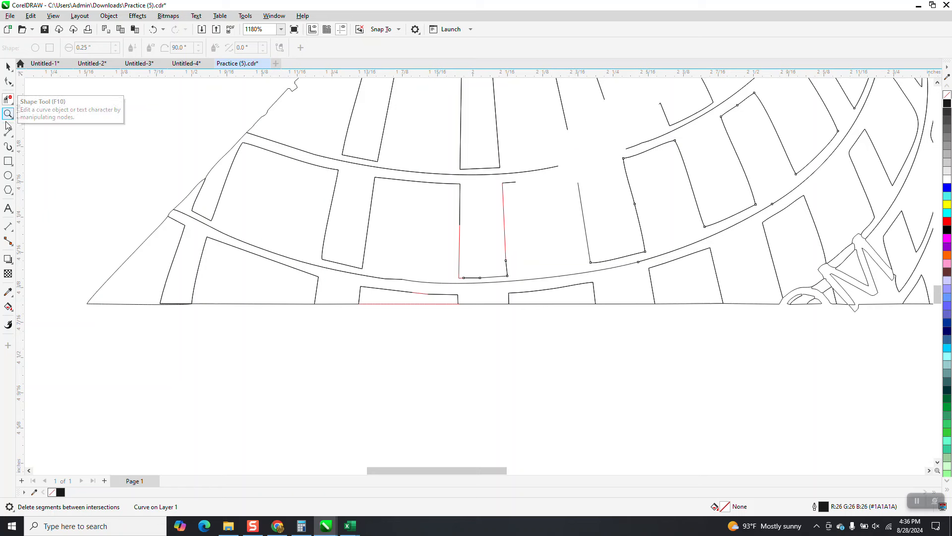
left_click(13, 138)
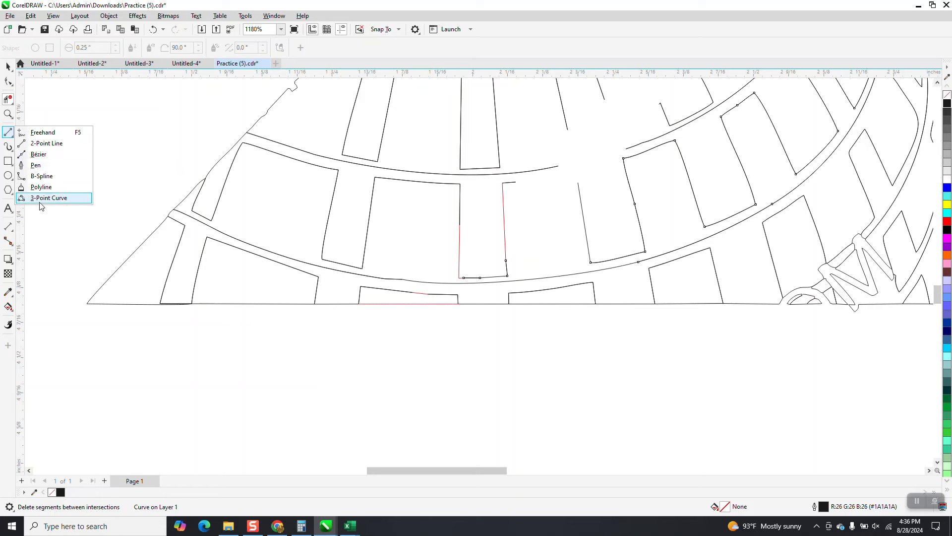
left_click_drag(630, 148, 559, 165)
left_click(581, 163)
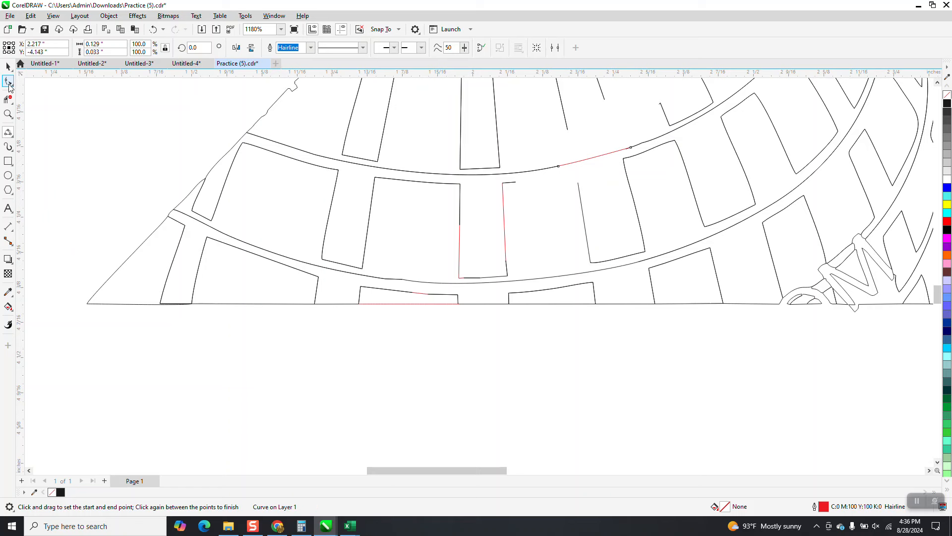
Step: Close the open lower end of the panel just above the bridged arc with 2-point lines
left_click(13, 137)
mouse_move(607, 100)
left_mouse_down()
mouse_move(623, 143)
mouse_move(575, 150)
left_mouse_up()
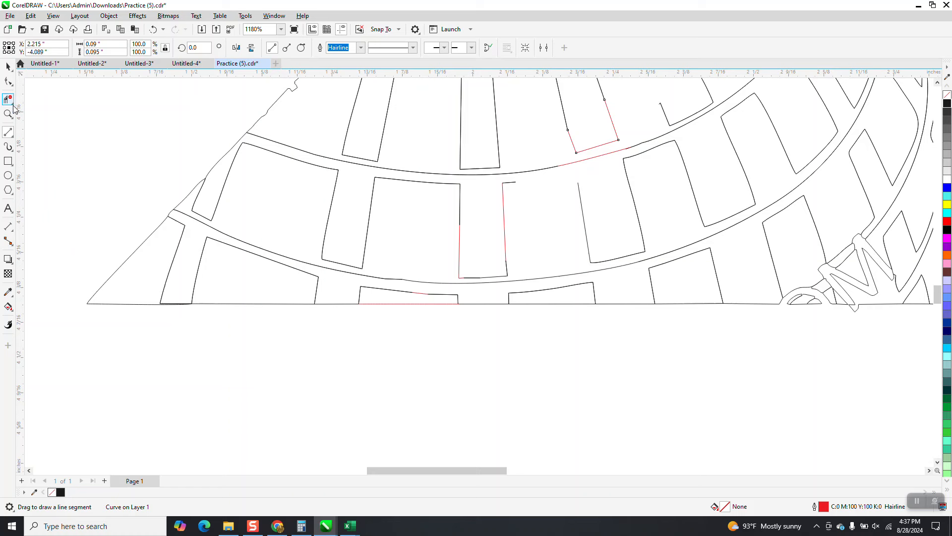
Step: Rebuild the top edge of the panel below the arc with a 3-point curve, extend its right side up to it, and trim the excess curve
left_click(13, 135)
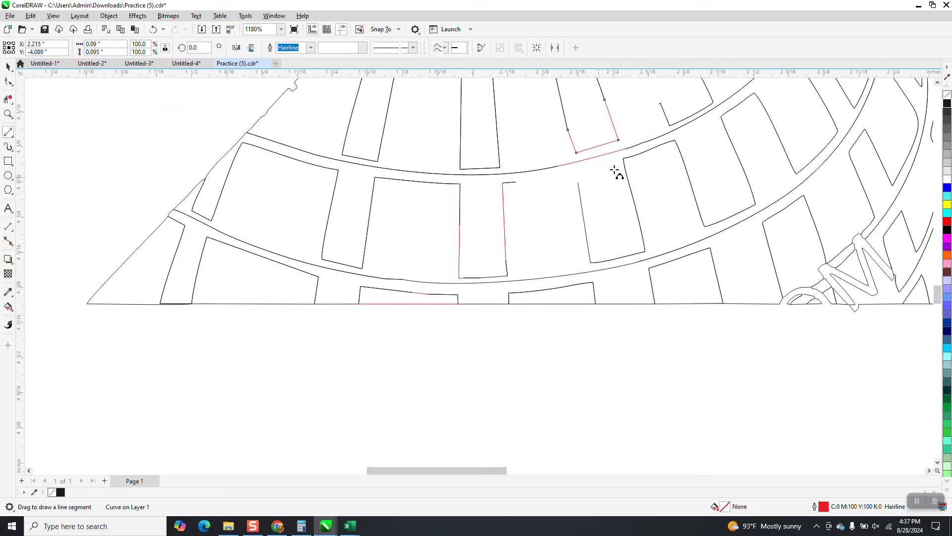
left_click_drag(516, 182, 515, 182)
left_click(564, 175)
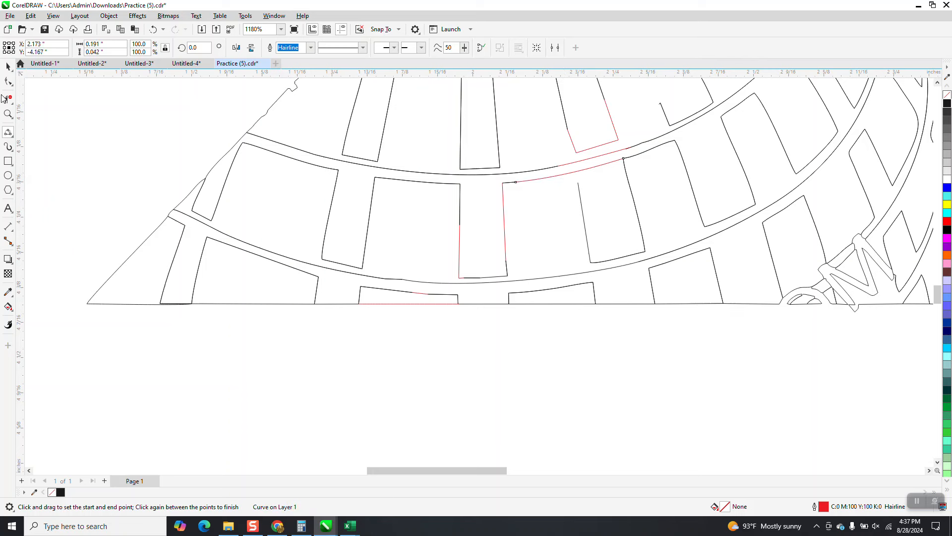
left_click(13, 137)
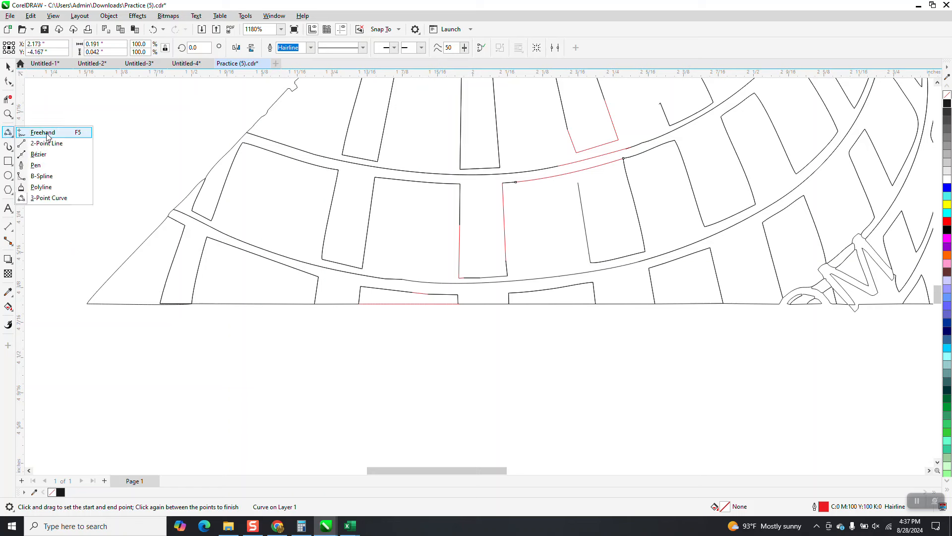
left_click(37, 198)
key("2")
left_click_drag(578, 183, 576, 173)
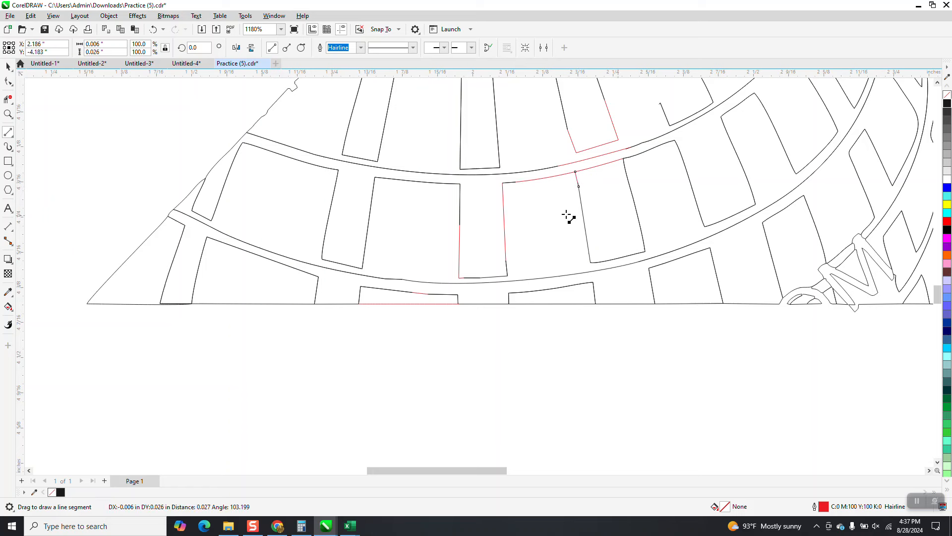
left_click(6, 100)
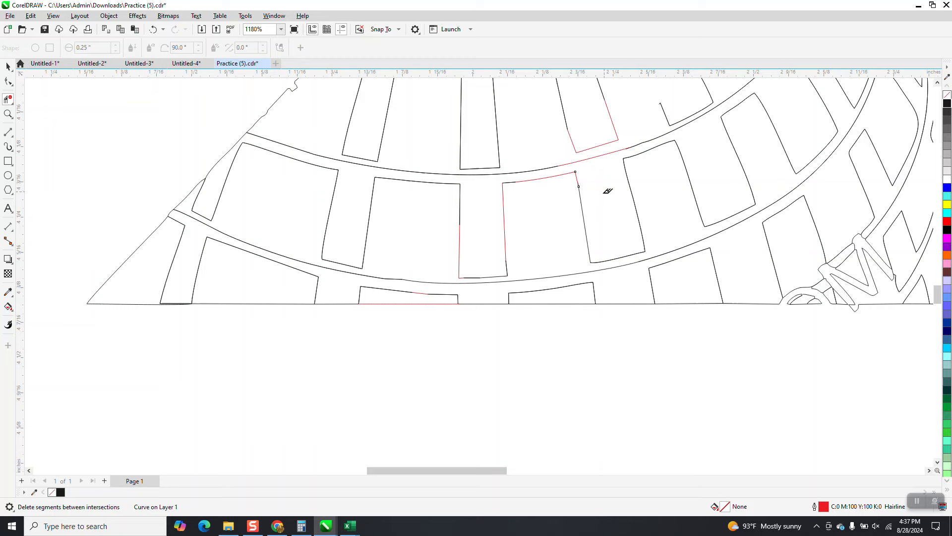
Step: Bridge the broken right side of the long panel one row up with a 2-point line and delete the stray end segment
scroll(575, 216, "down", 2)
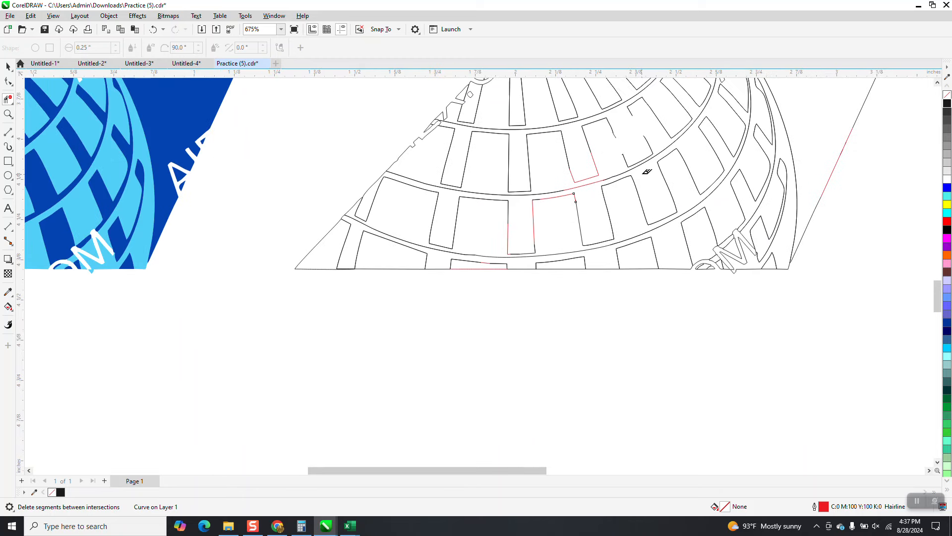
left_click(7, 114)
left_click_drag(532, 116, 707, 224)
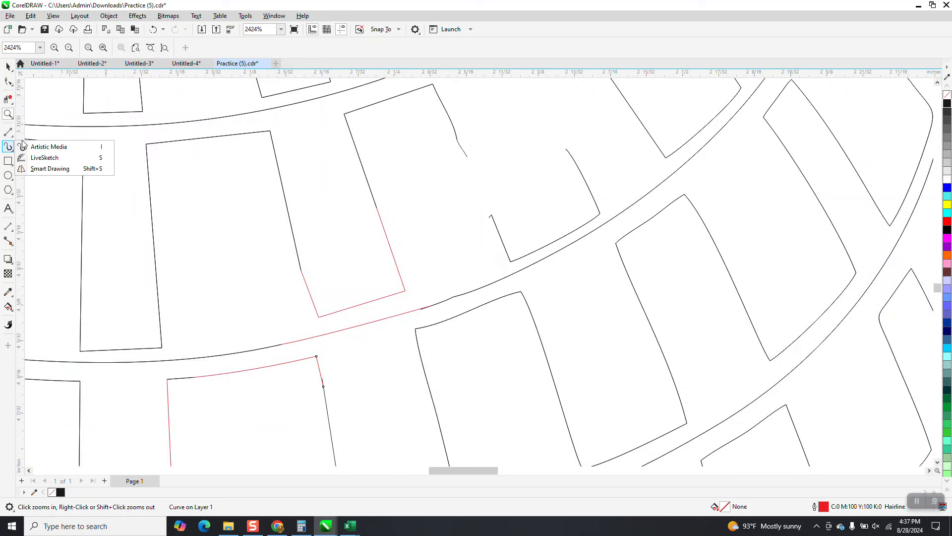
left_click(11, 135)
left_click(45, 144)
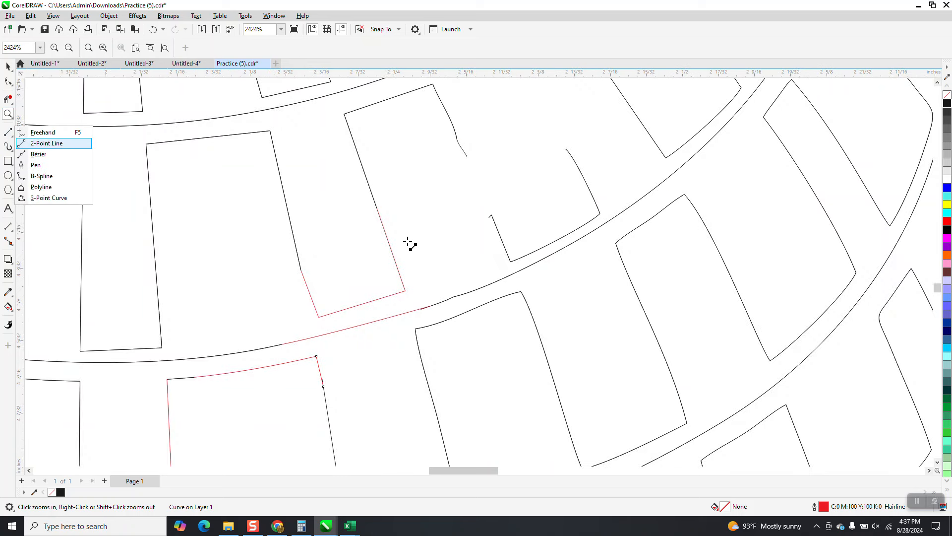
left_click_drag(491, 215, 455, 133)
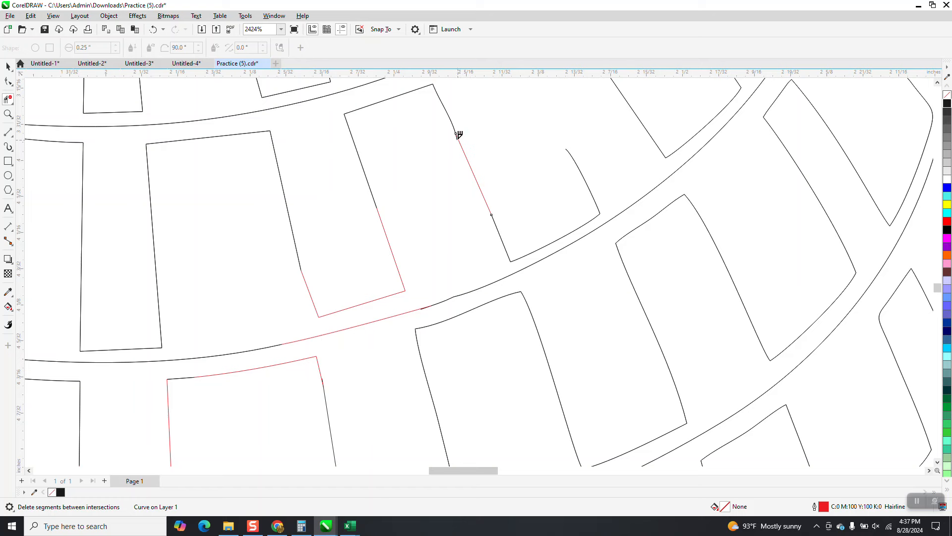
Step: Join the two open end nodes of the adjacent panel's broken side to close the gap
scroll(400, 245, "down", 2)
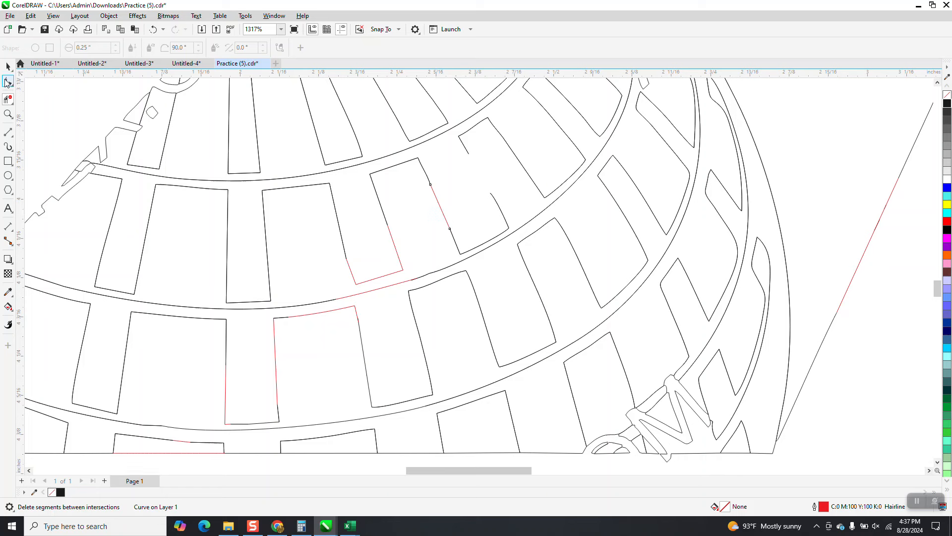
key("F10")
left_click(490, 192)
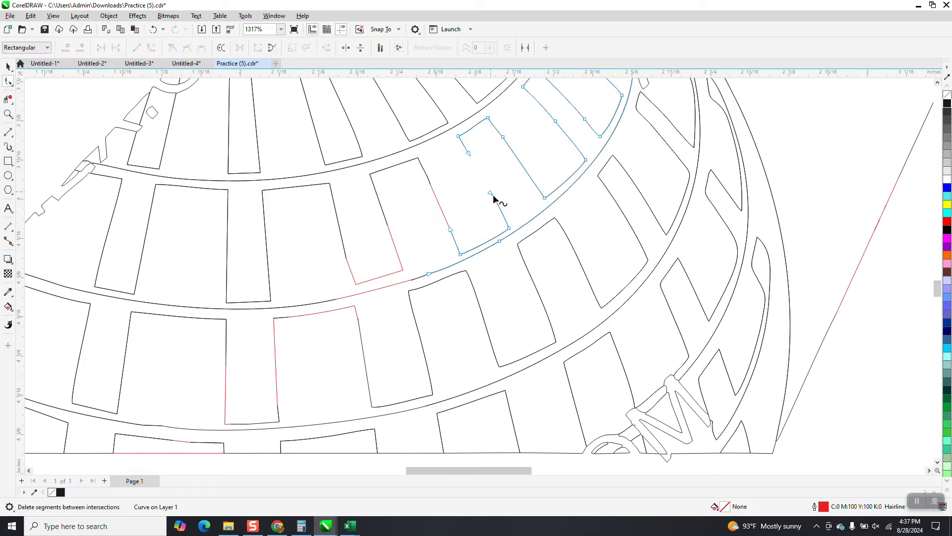
left_click(468, 153)
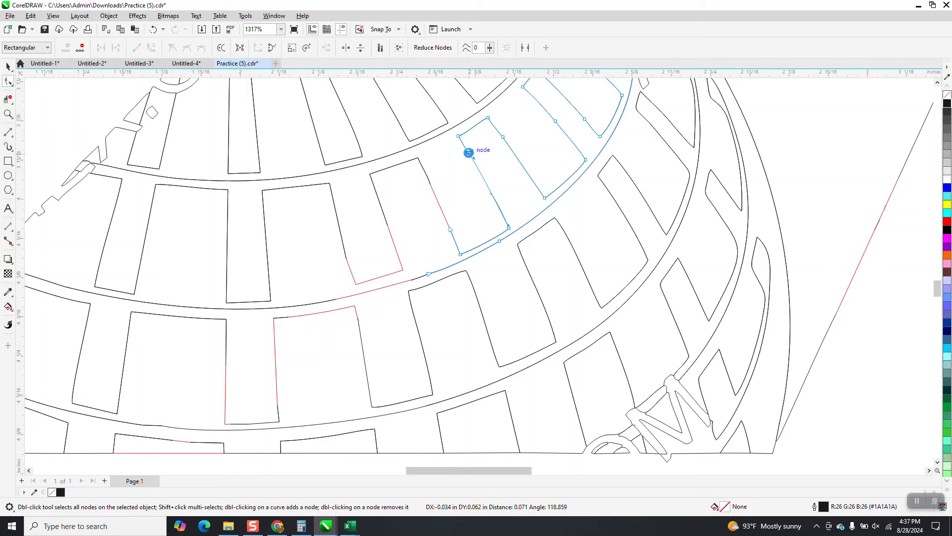
Step: Sample the dark blue from the reference logo and Smart Fill the lower-right tail section beside the globe
scroll(538, 268, "down", 1)
scroll(539, 271, "down", 2)
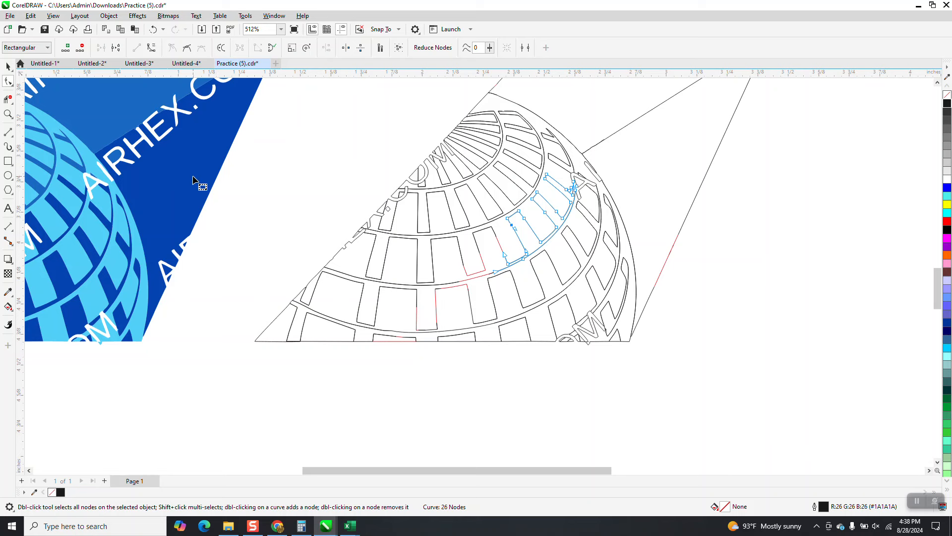
left_click(12, 311)
left_click(43, 318)
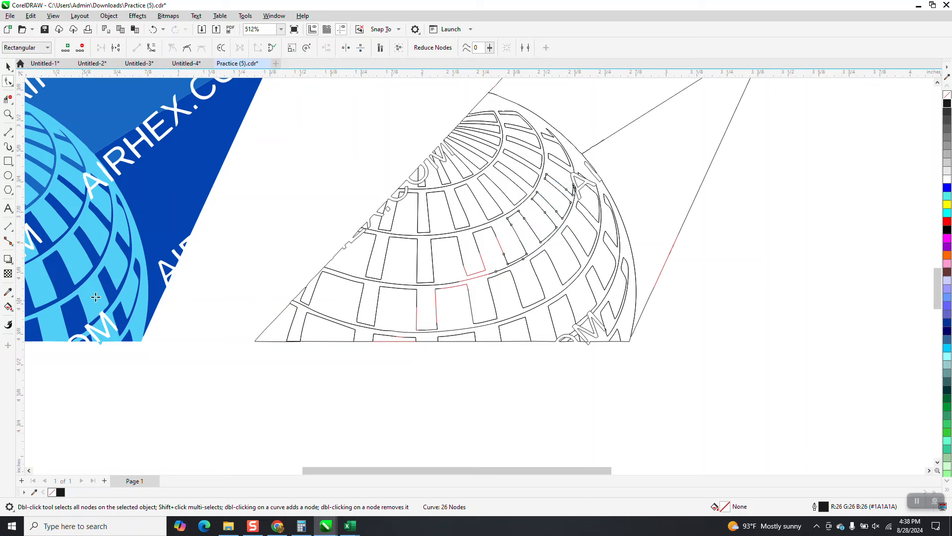
scroll(310, 439, "down", 2)
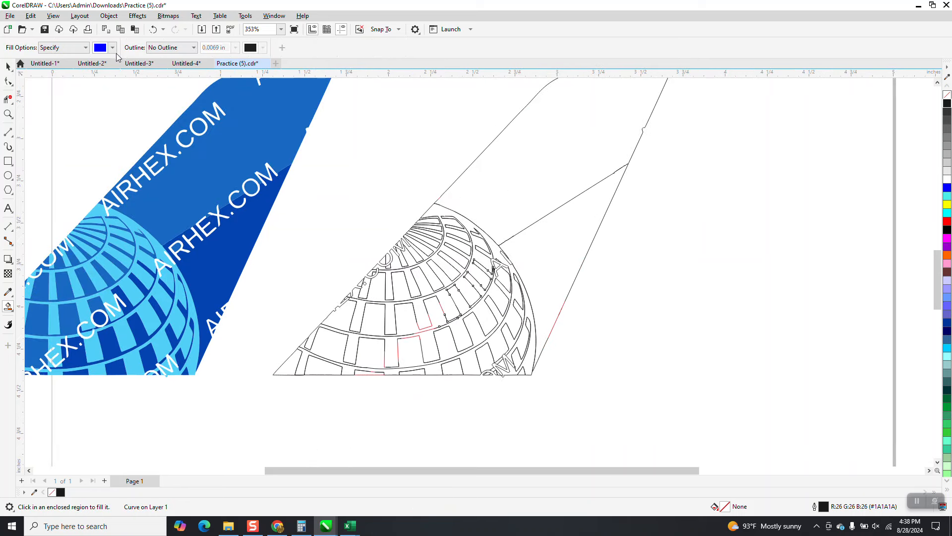
left_click(112, 48)
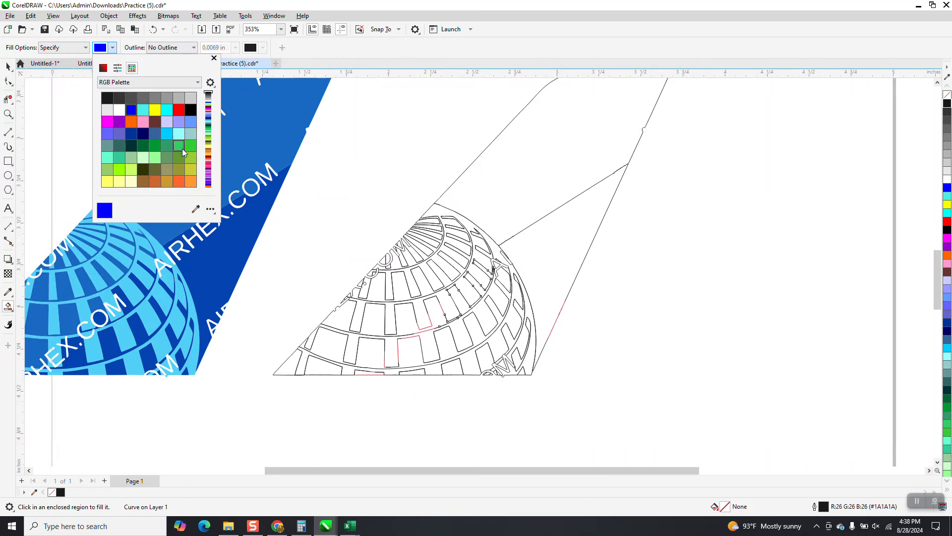
left_click(196, 208)
left_click(231, 237)
left_click(544, 246)
left_click(545, 244)
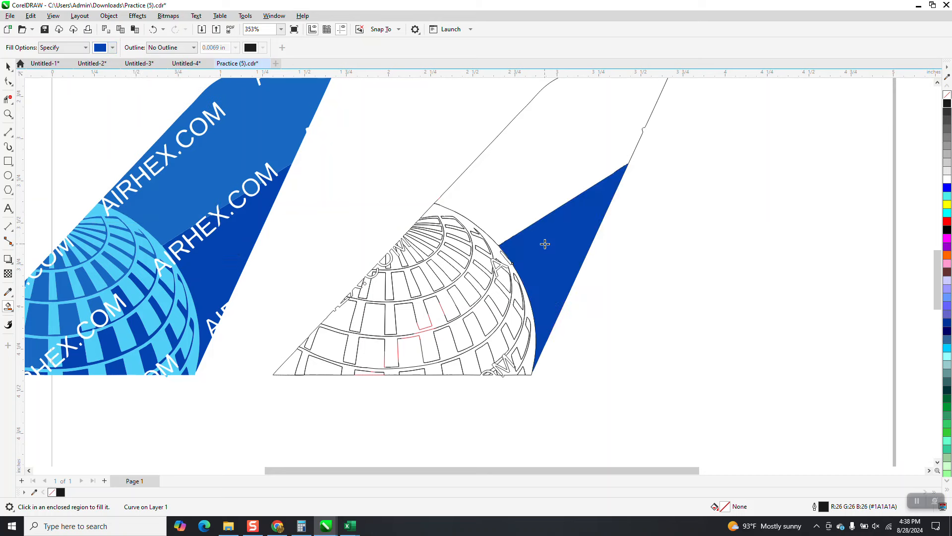
Step: Sample the medium blue from the reference logo and Smart Fill the upper tail section above the globe
left_click(113, 48)
left_click(188, 195)
left_click(250, 135)
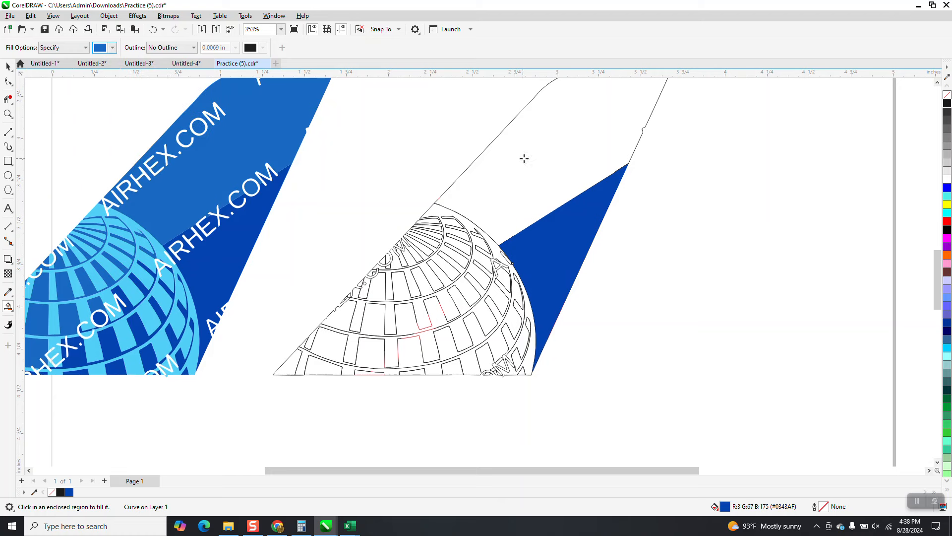
left_click(522, 157)
scroll(504, 204, "down", 2)
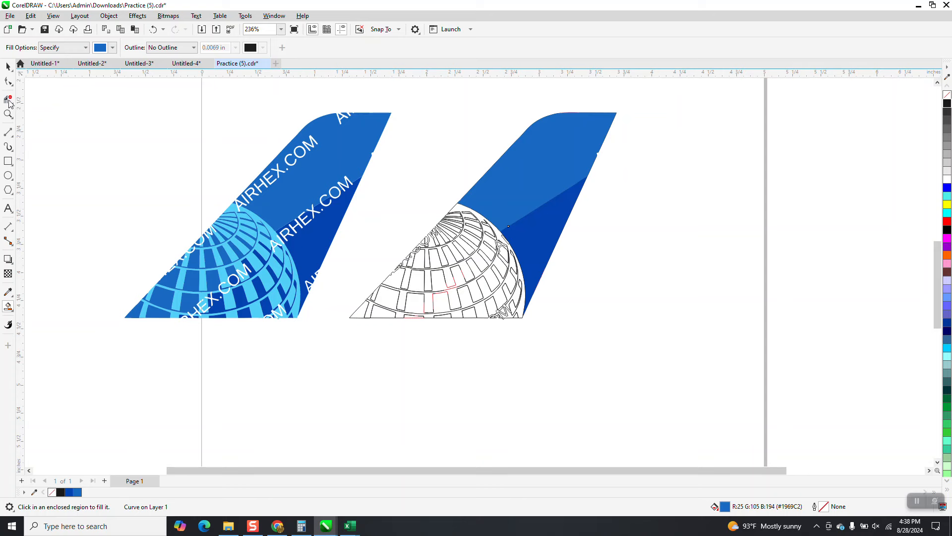
key("z")
left_click_drag(284, 180, 620, 359)
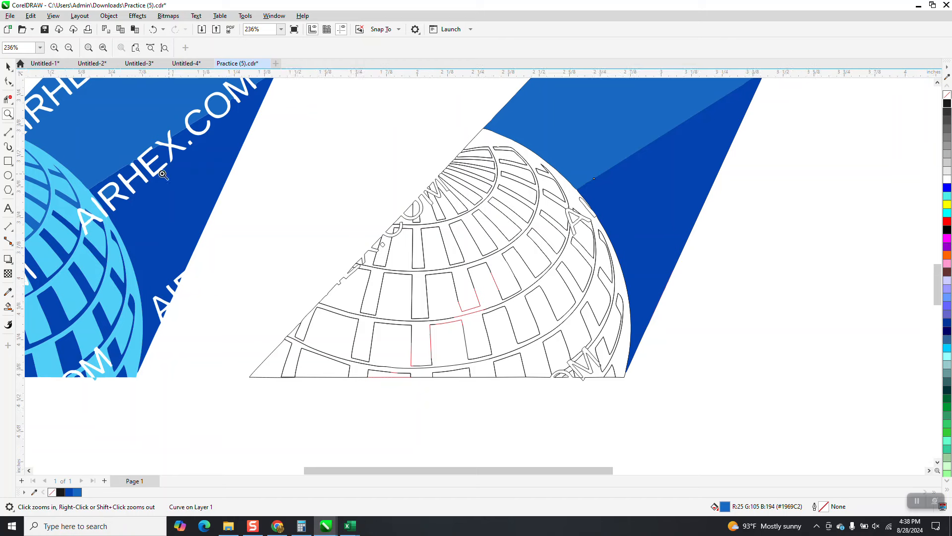
Step: Sample the light blue (#52D0F8) from the reference globe and Smart Fill the globe's outer grid area
left_click(8, 306)
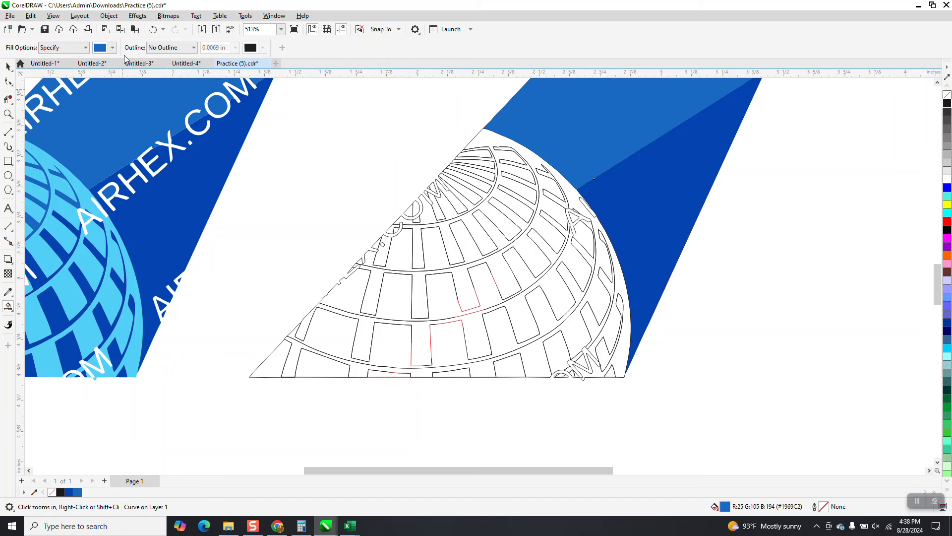
left_click(113, 47)
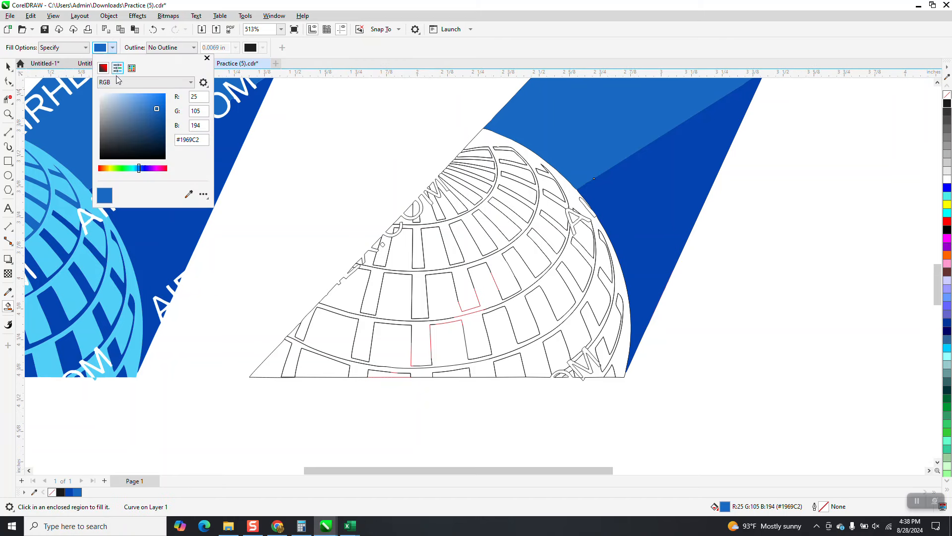
left_click(189, 194)
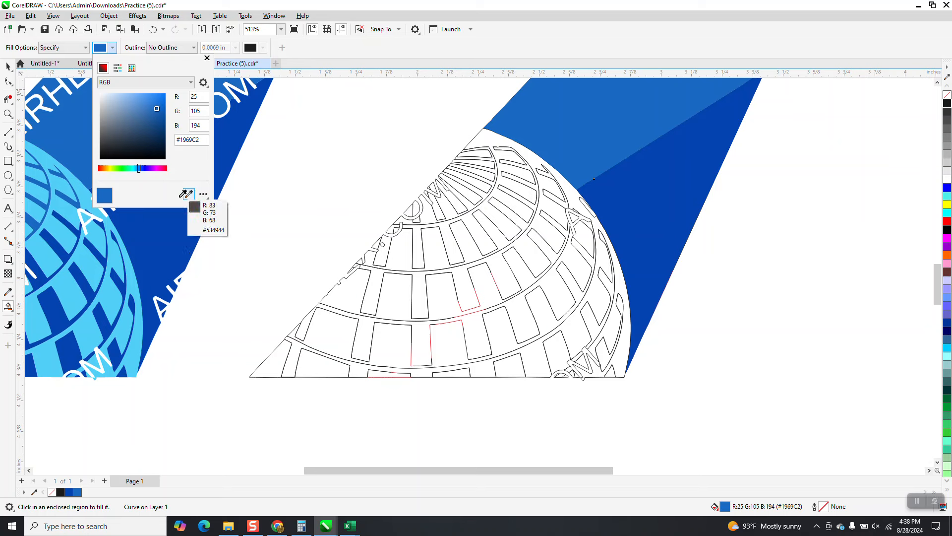
left_click(102, 214)
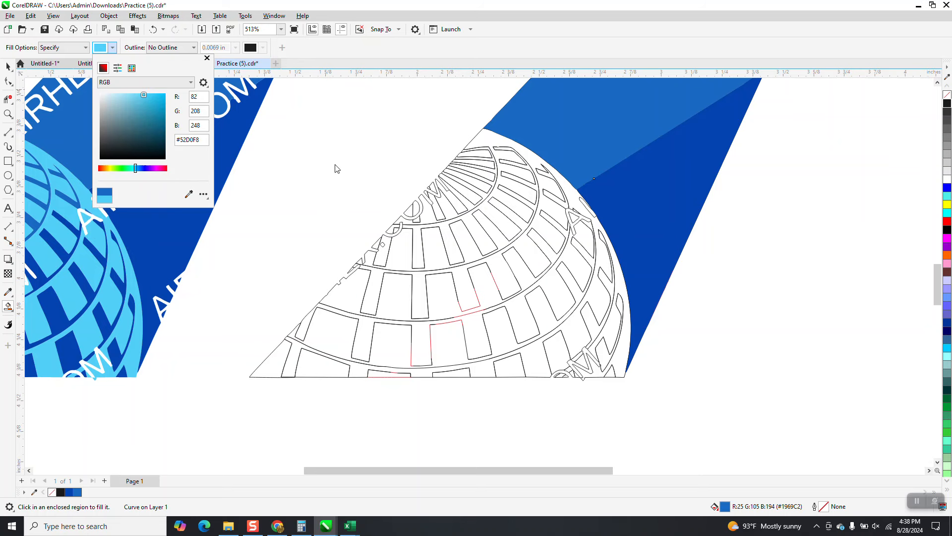
left_click(490, 134)
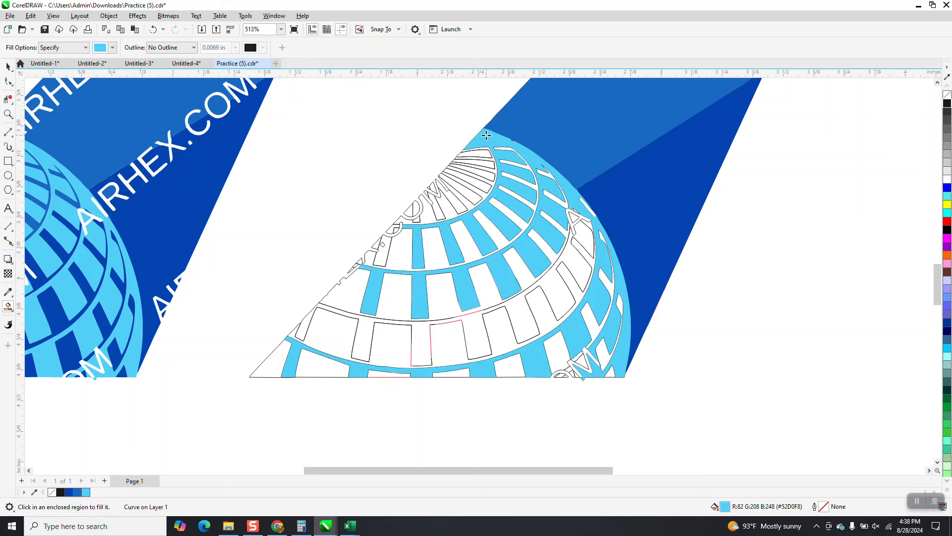
Step: Smart Fill the globe's wide lower band and the small cell near its left edge with the light blue
scroll(522, 229, "down", 1)
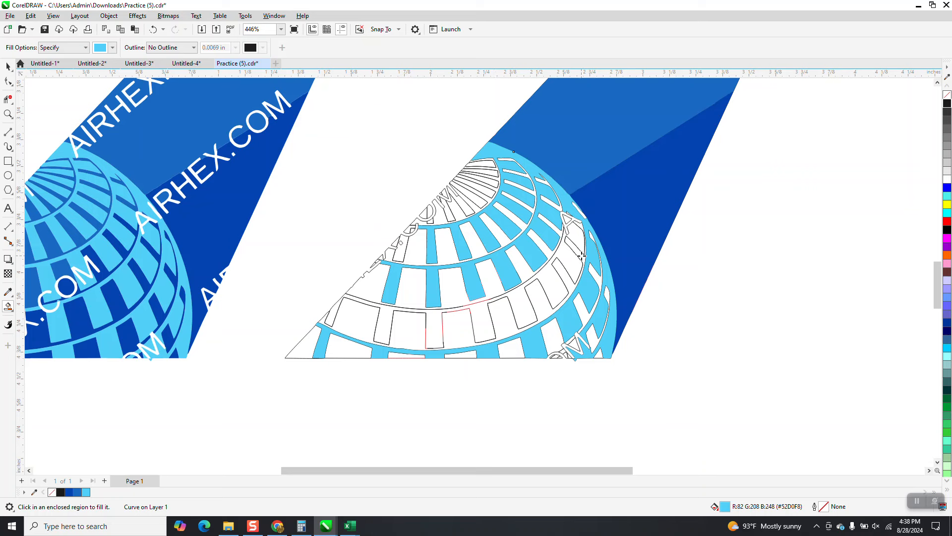
left_click(581, 255)
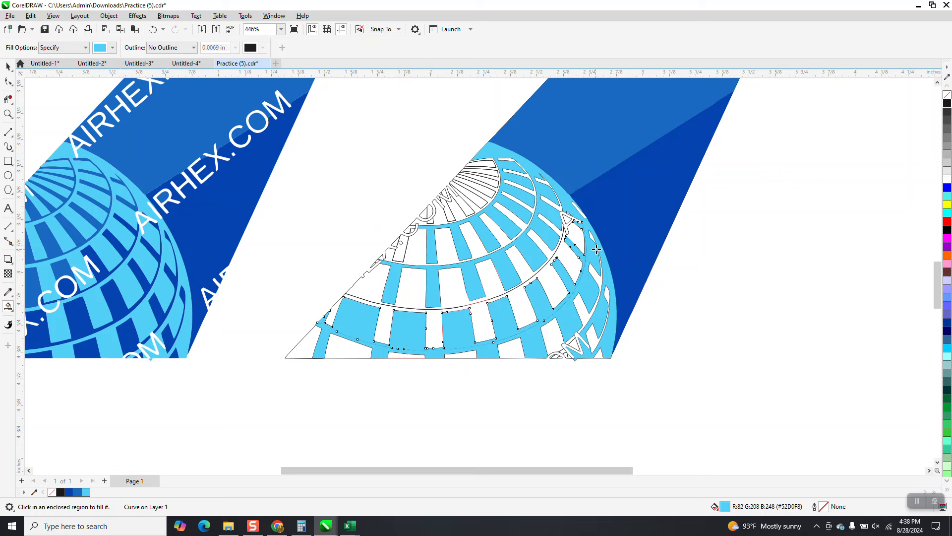
left_click(411, 244)
Step: Smart Fill the narrow wedge panels fanning out at the top of the globe with the light blue
scroll(519, 248, "down", 1)
left_click(8, 114)
left_click_drag(433, 161, 545, 248)
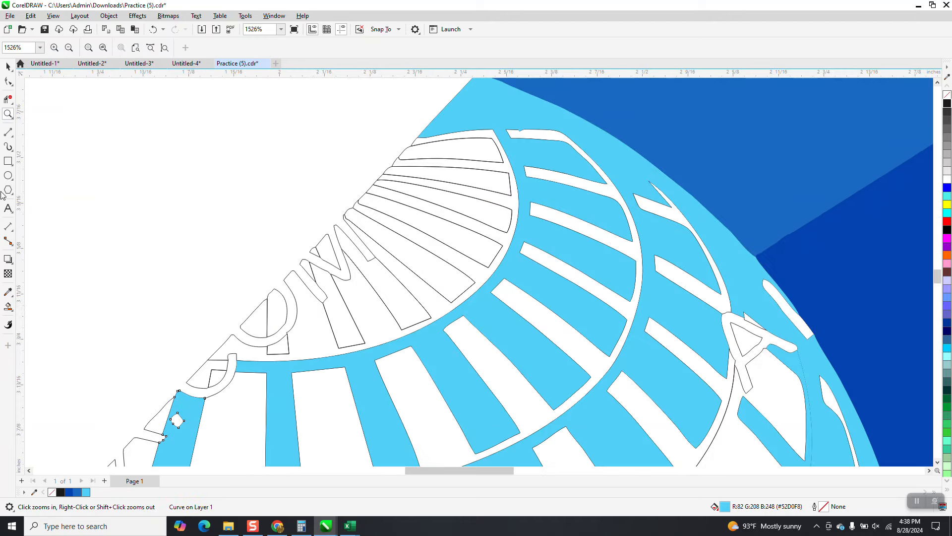
left_click(463, 156)
left_click(483, 181)
left_click(476, 216)
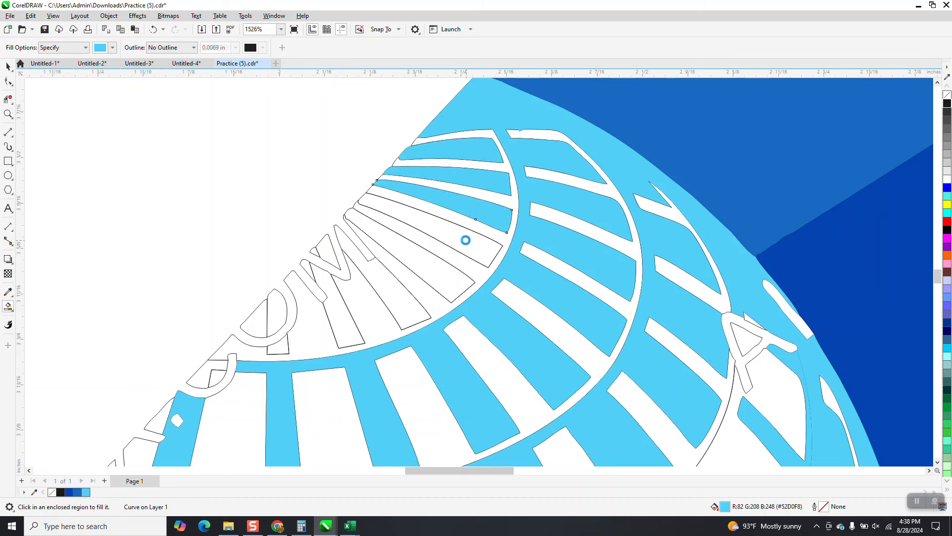
left_click(451, 255)
left_click(437, 268)
left_click(391, 302)
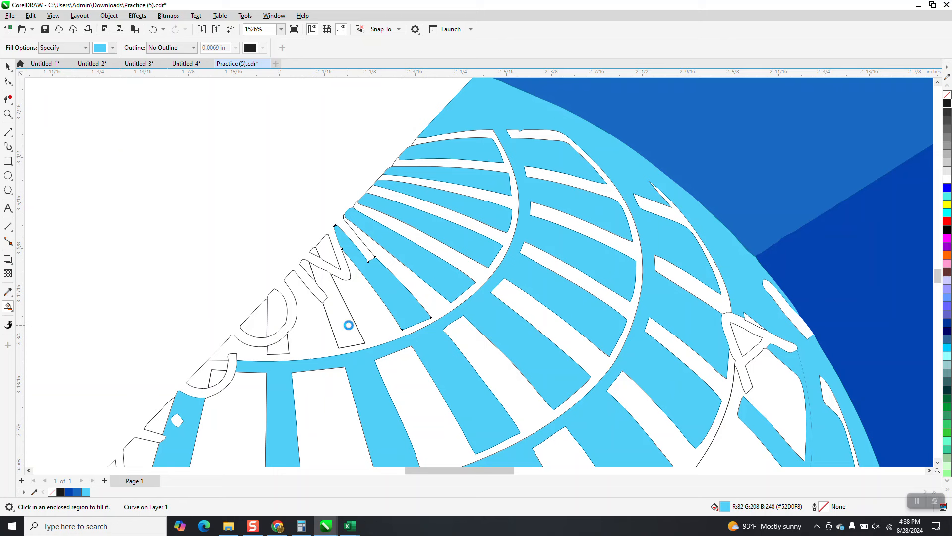
left_click(340, 328)
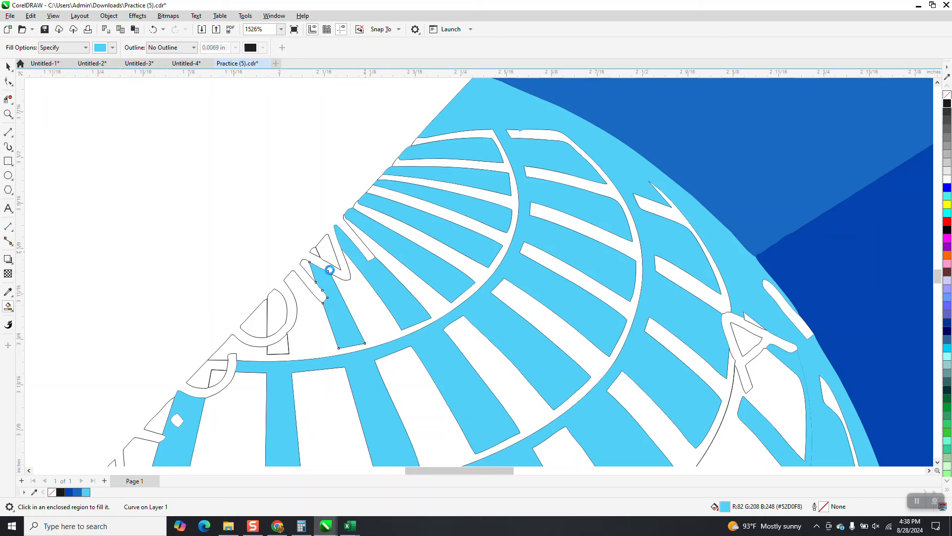
left_click(281, 323)
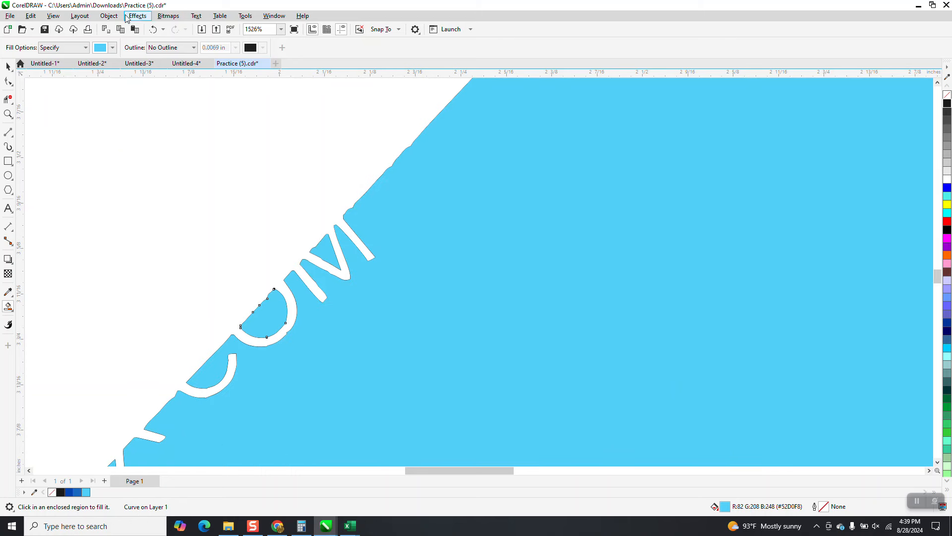
left_click(153, 29)
Step: Sample the dark blue (#0343AF) from the reference globe and Smart Fill the white panels across the globe's middle rows and lower right
scroll(318, 140, "down", 6)
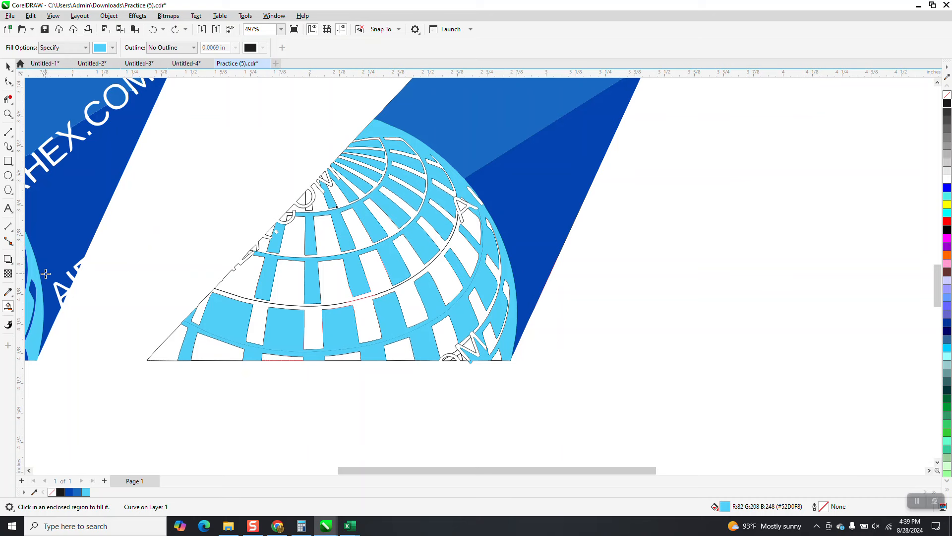
scroll(219, 380, "down", 2)
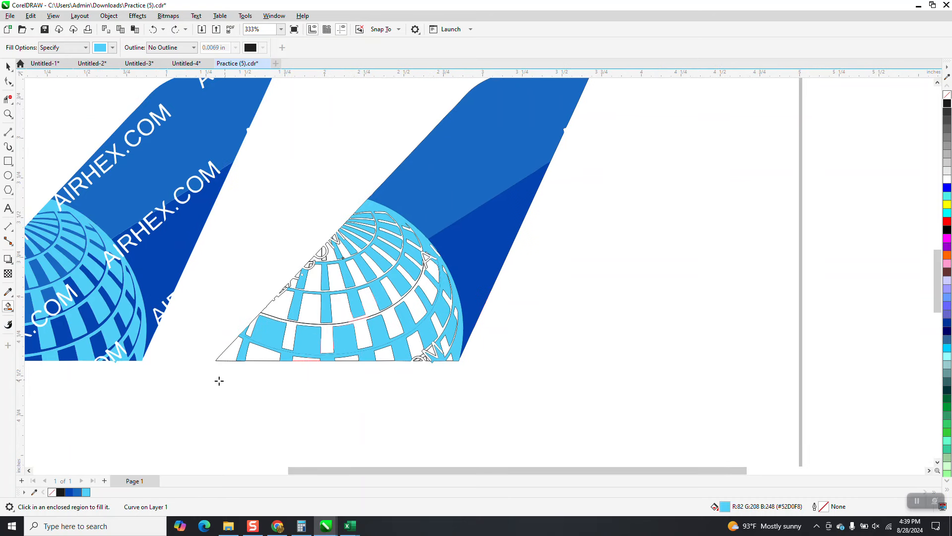
left_click(12, 312)
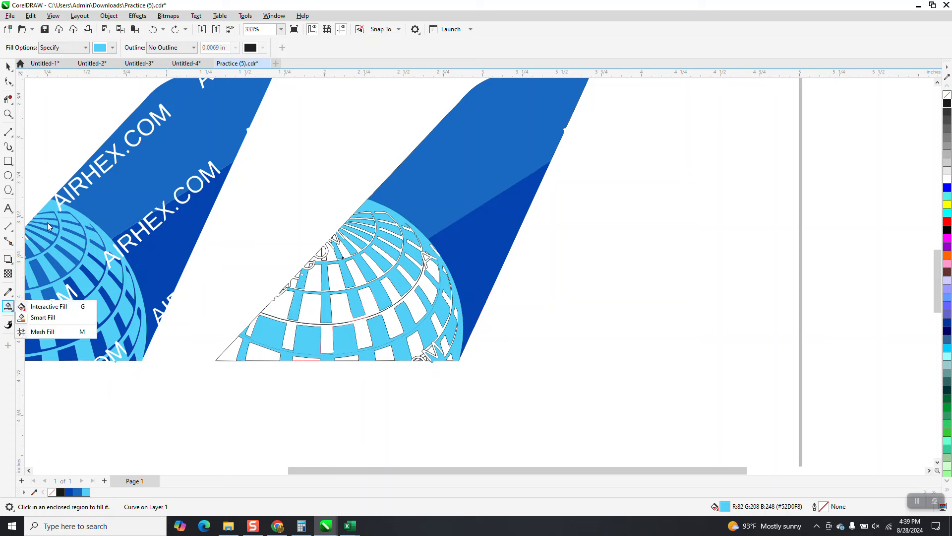
left_click(40, 322)
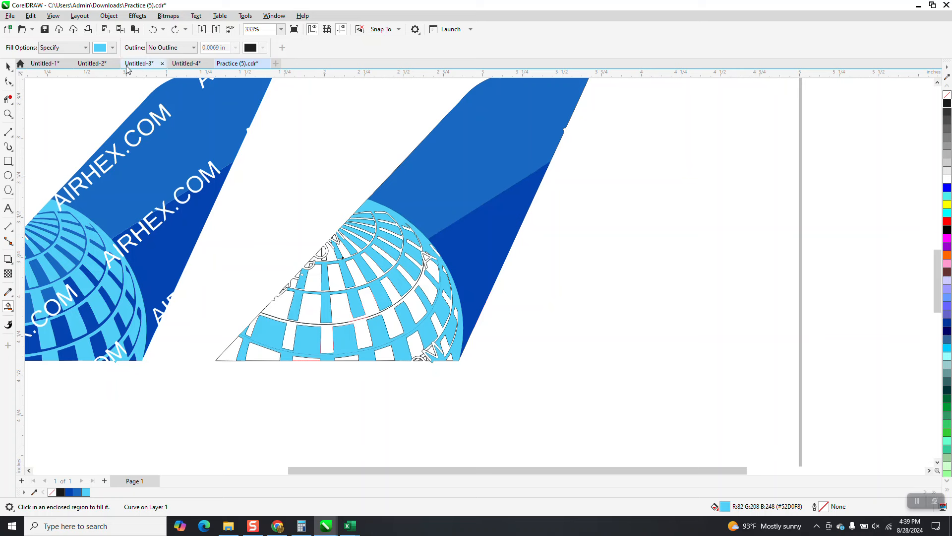
left_click(113, 47)
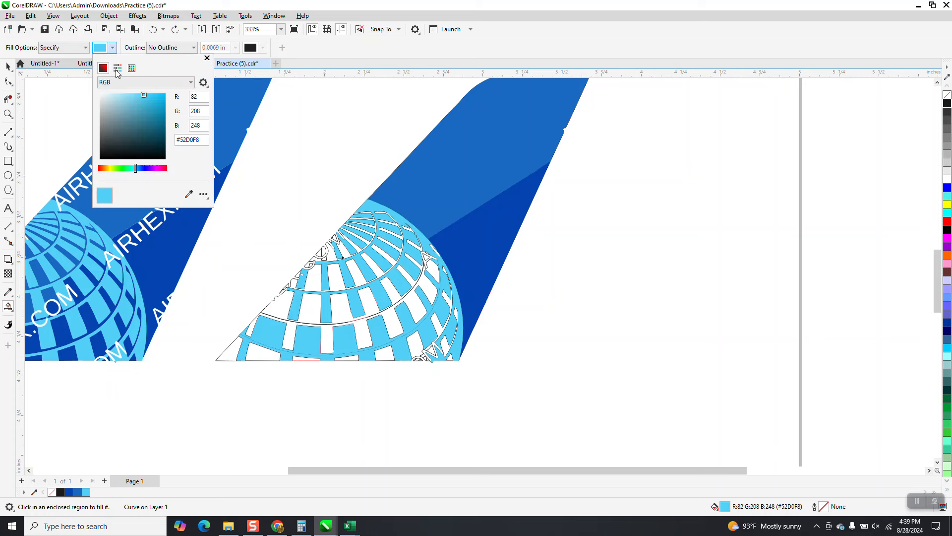
left_click(188, 194)
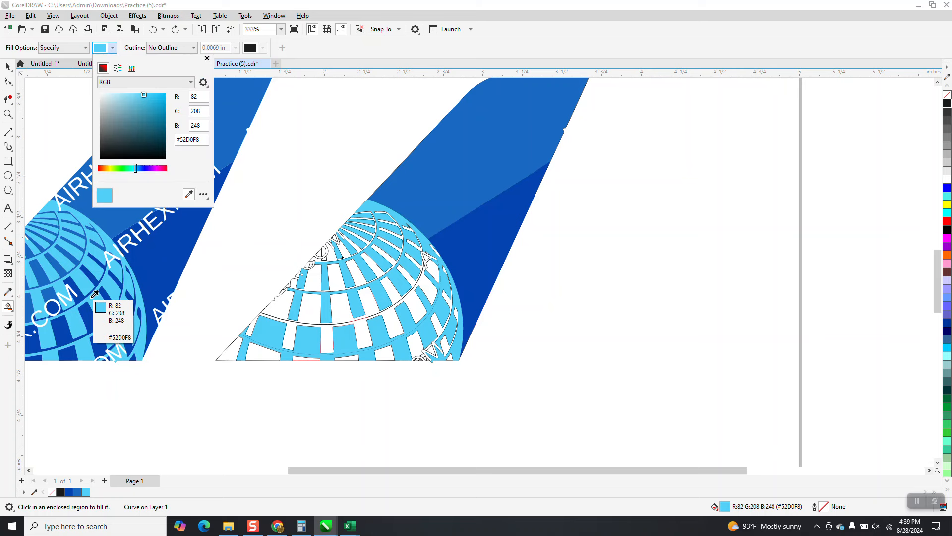
left_click(88, 312)
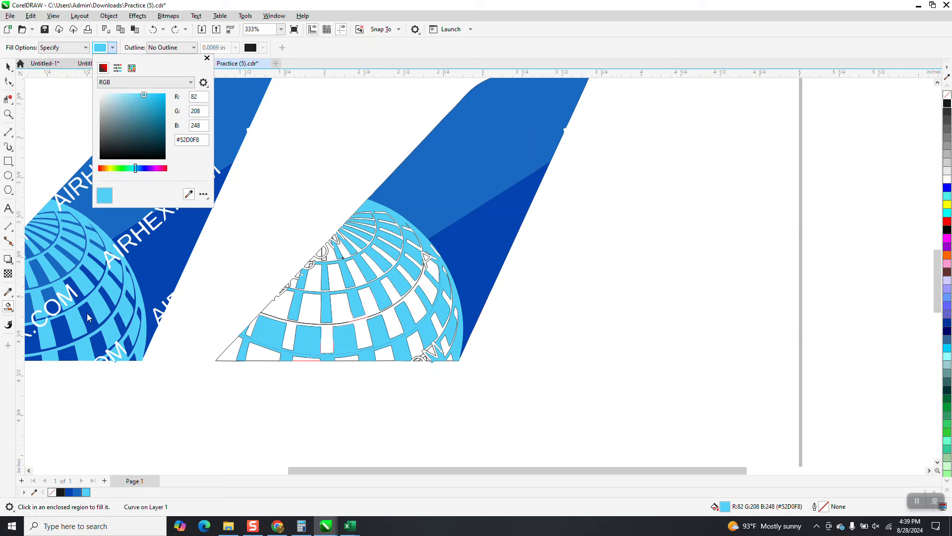
left_click(379, 357)
left_click(412, 343)
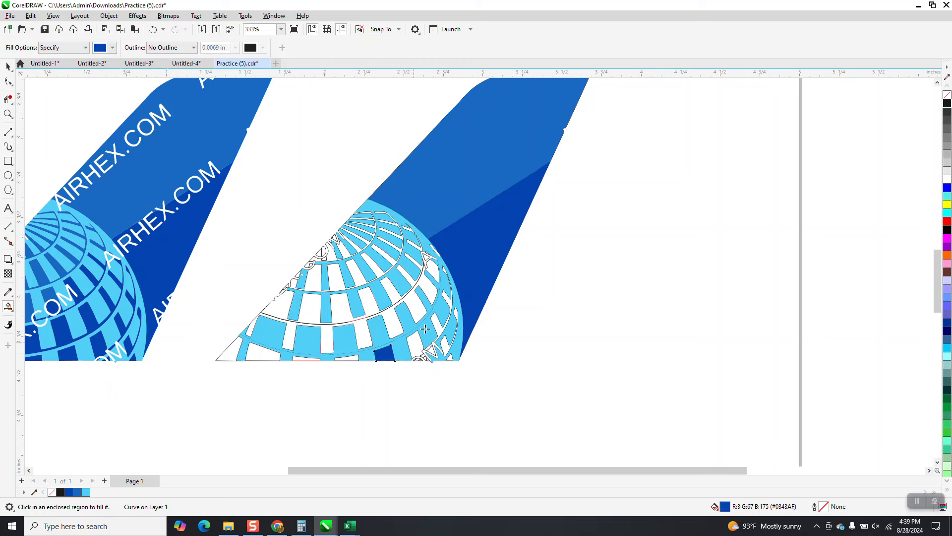
left_click(394, 293)
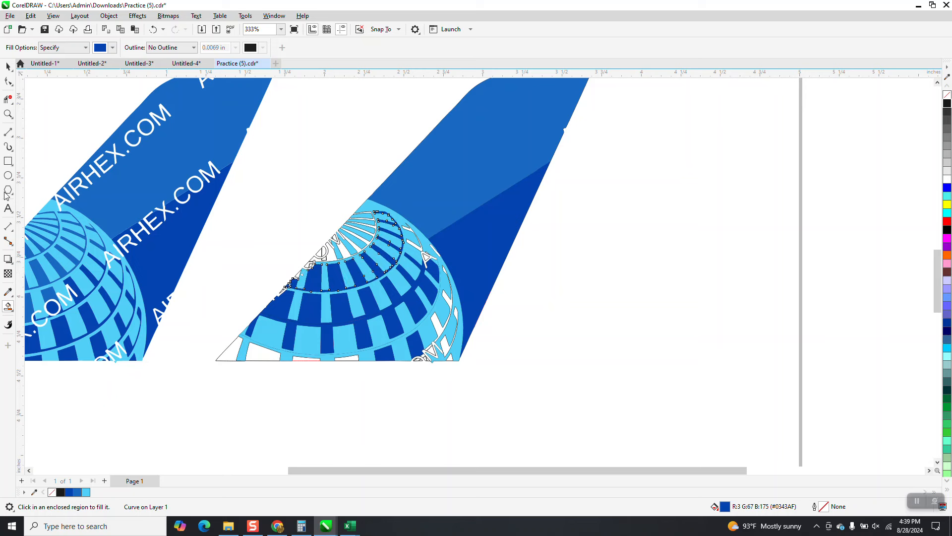
Step: Smart Fill the remaining white bottom-row panels and the globe's lower-left corner with the dark blue
left_click(8, 114)
left_click_drag(237, 291, 515, 406)
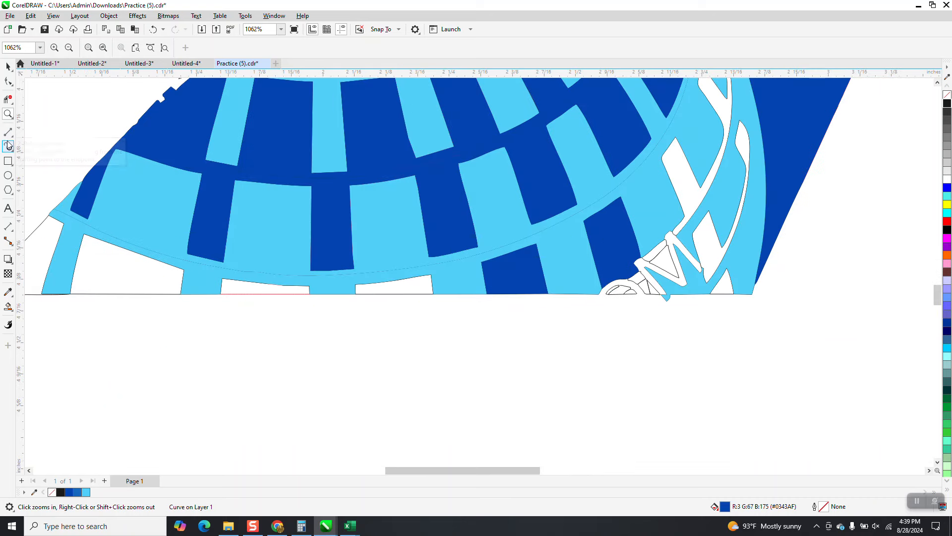
left_click(8, 307)
left_click(79, 266)
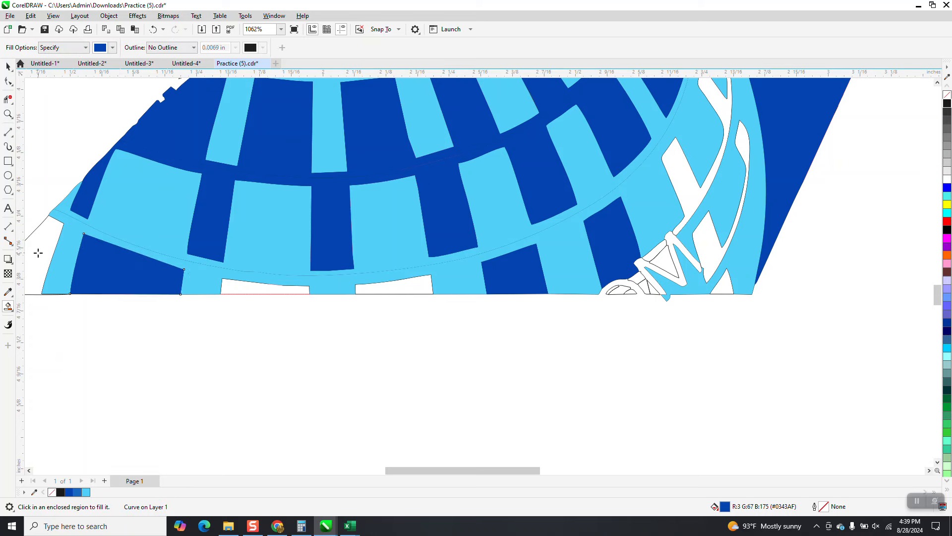
left_click(38, 253)
left_click(396, 287)
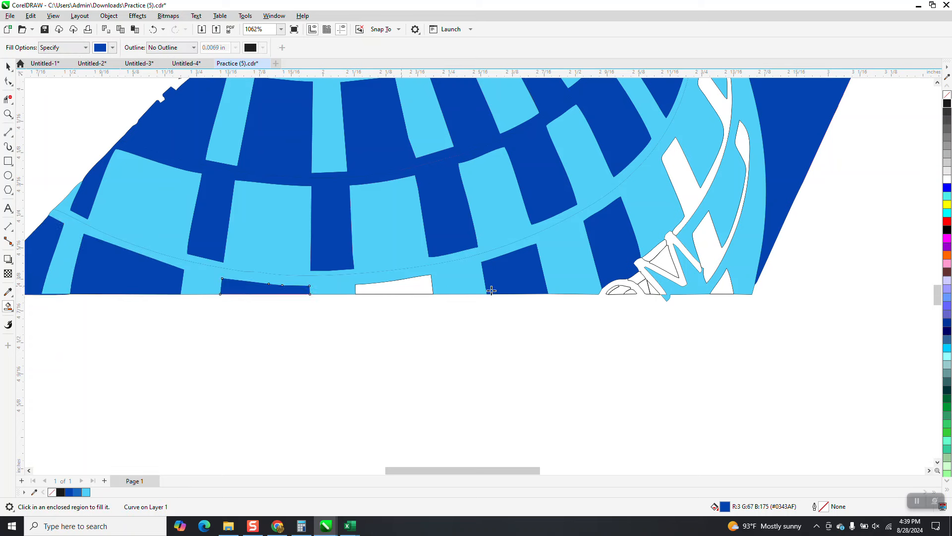
Step: Smart Fill the white strips along the globe's right side and the gaps between the top wedges with the dark blue
left_click(710, 136)
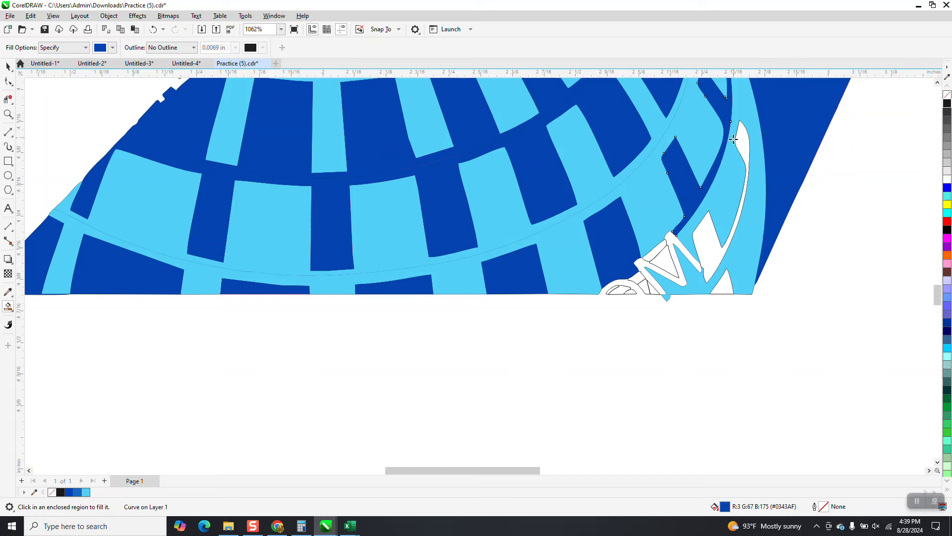
left_click(744, 173)
left_click(724, 288)
scroll(309, 398, "down", 2)
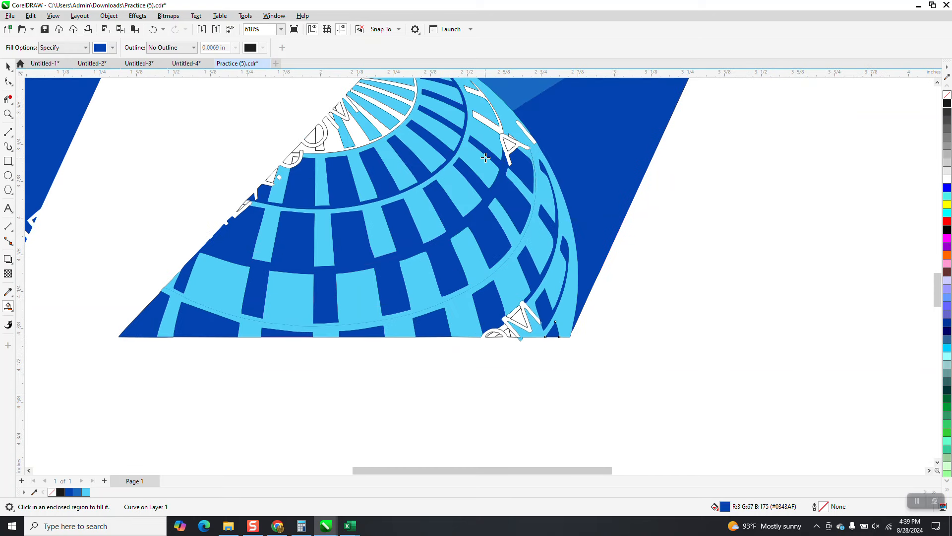
left_click(487, 102)
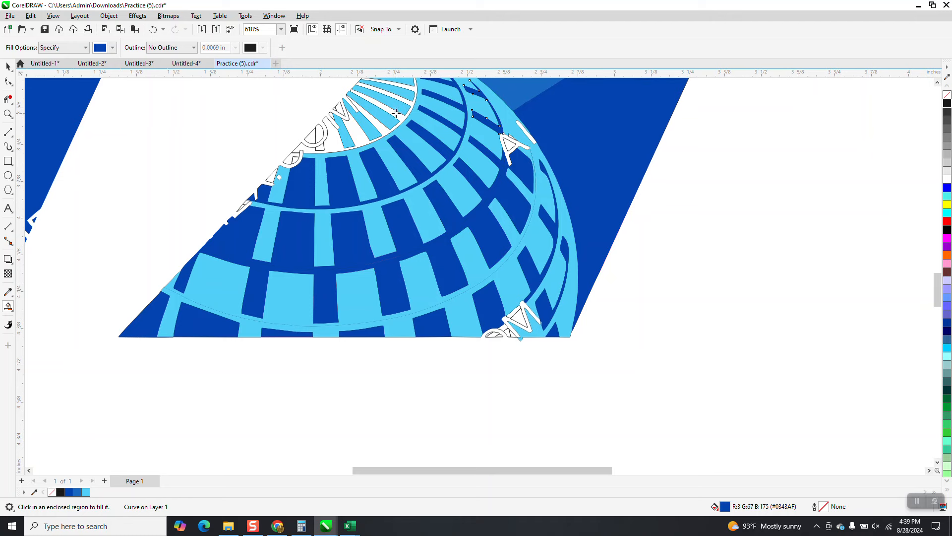
left_click(396, 114)
Step: Compare the panel colours of the redrawn globe with those of the reference globe
scroll(570, 334, "down", 2)
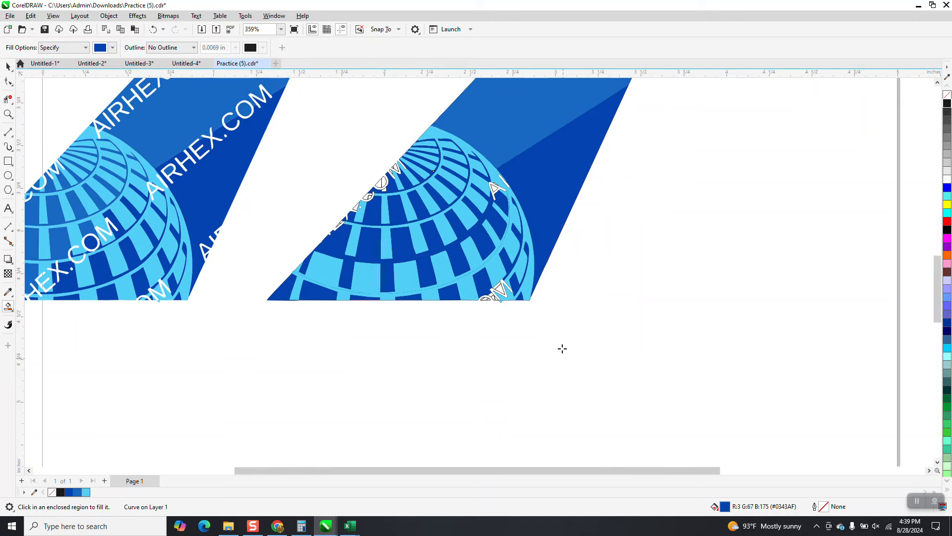
scroll(564, 347, "down", 1)
left_click(8, 114)
left_click_drag(53, 185, 511, 409)
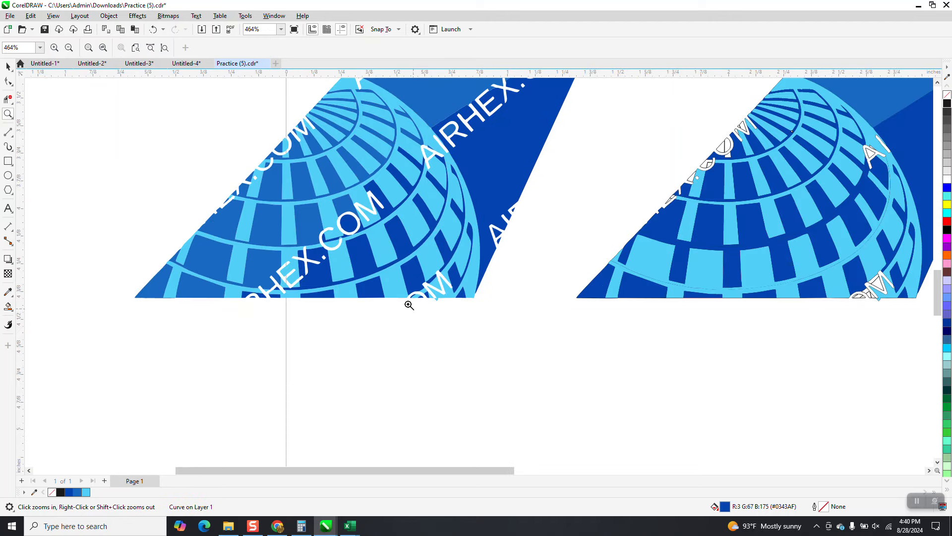
scroll(439, 293, "down", 1)
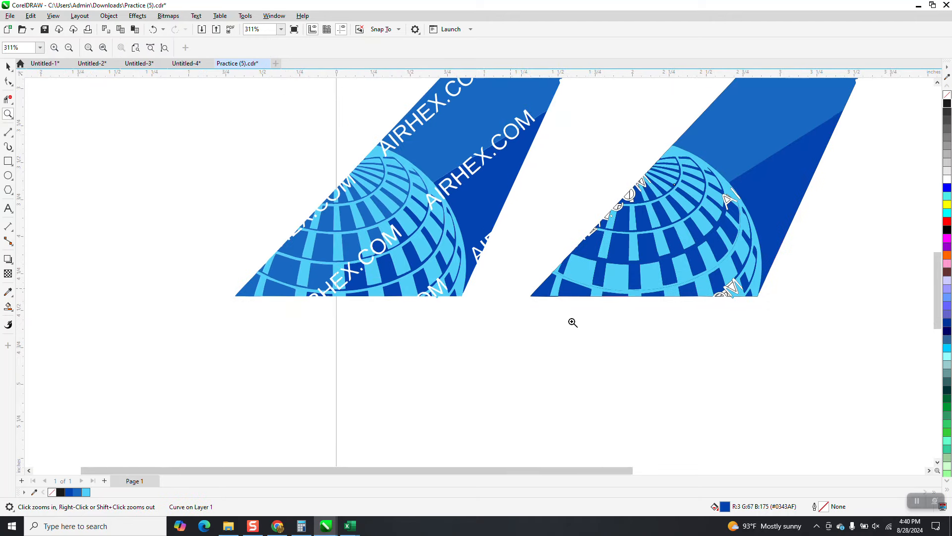
scroll(573, 323, "down", 1)
left_click_drag(361, 221, 548, 334)
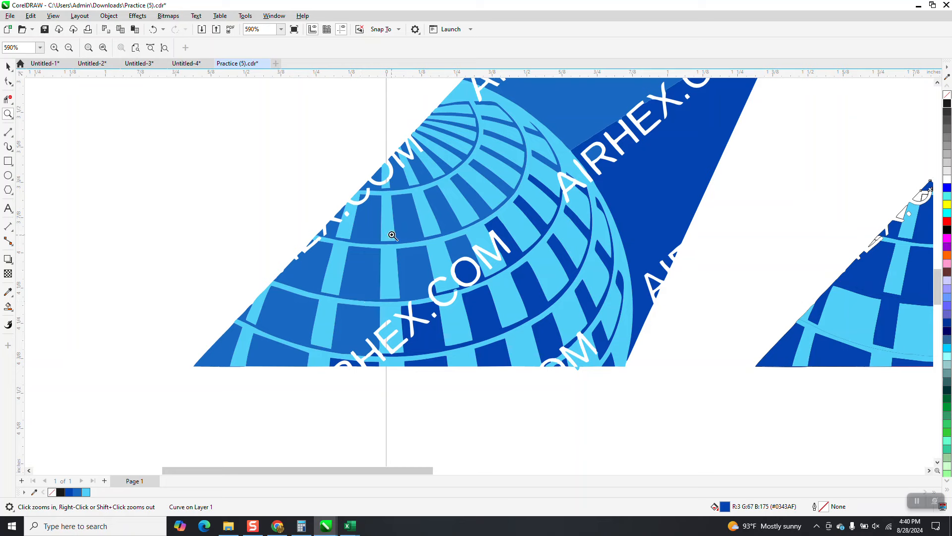
scroll(248, 236, "down", 3)
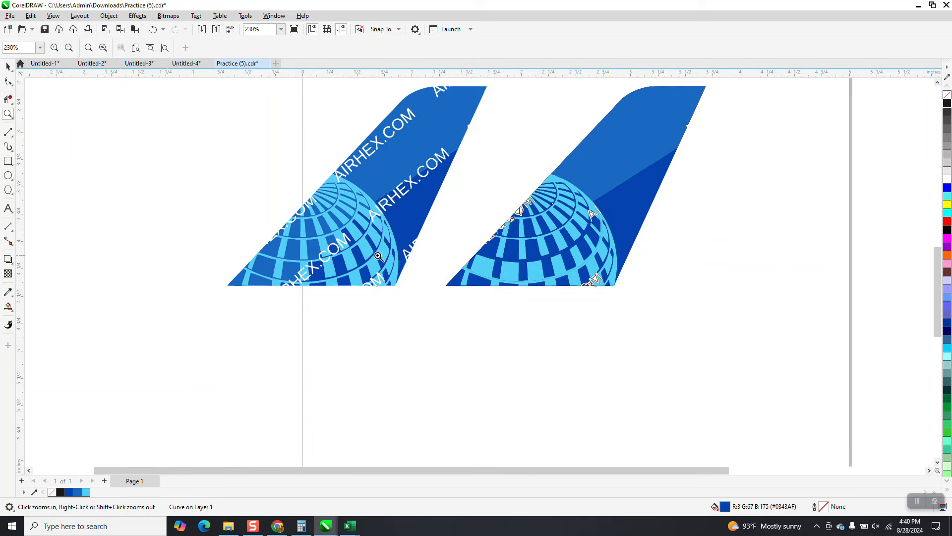
left_click_drag(455, 175, 671, 321)
scroll(679, 328, "down", 2)
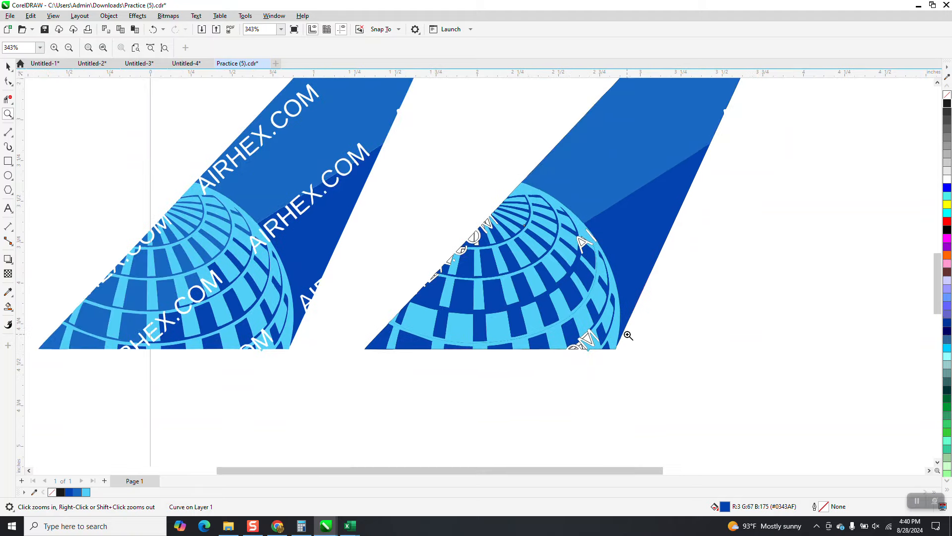